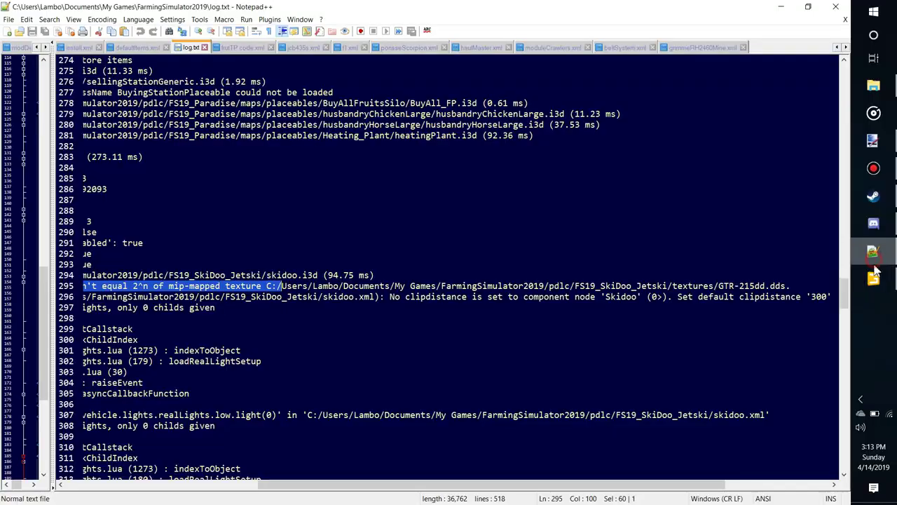
- Review the skidoo texture warning, clip distance warning and missing light node errors in log.txt
left_click_drag(357, 484, 158, 480)
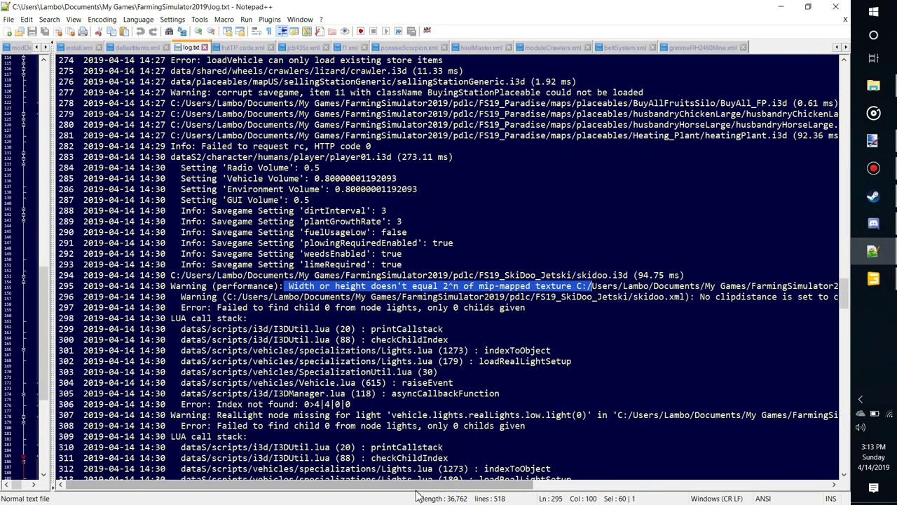
left_click(276, 308)
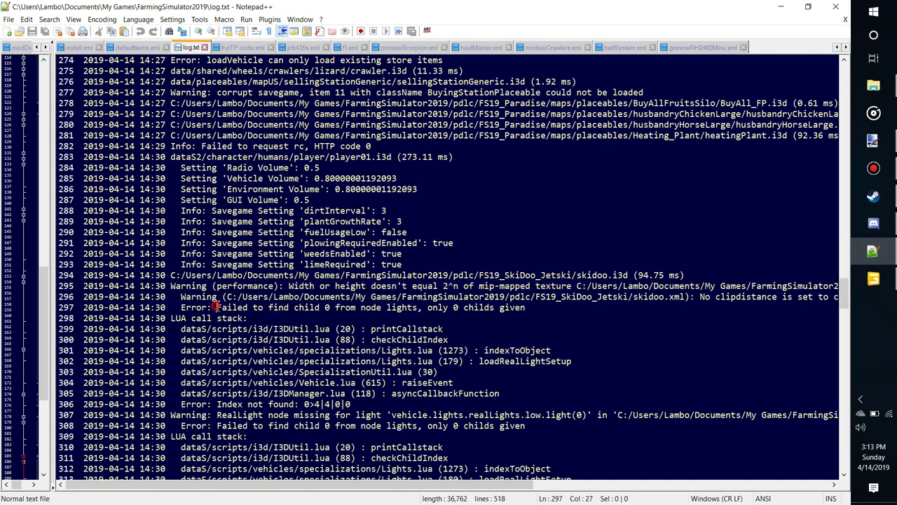
left_click_drag(217, 307, 399, 314)
left_click(392, 312)
scroll(315, 341, "down", 3)
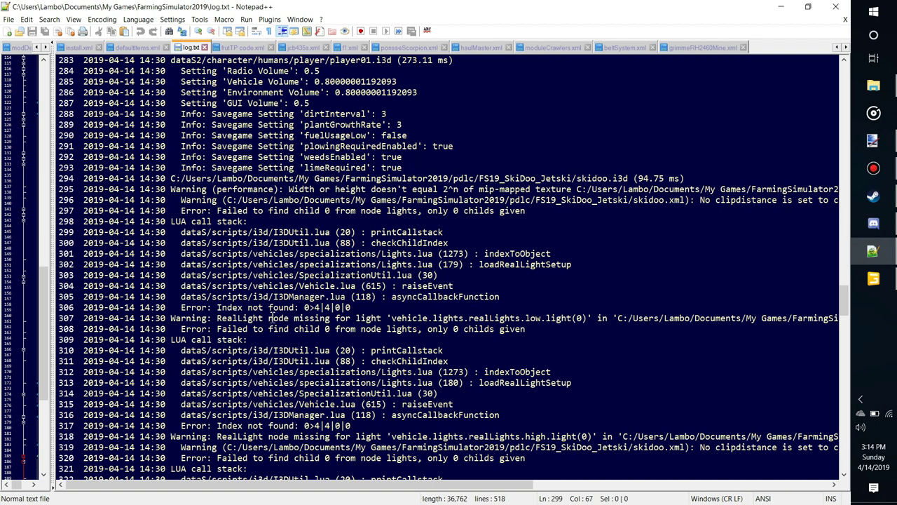
scroll(250, 287, "down", 1)
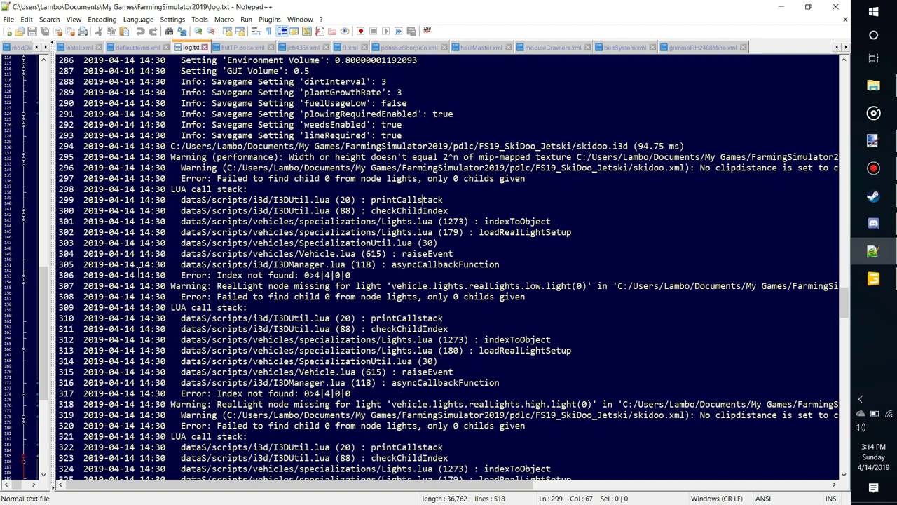
- Copy the index path 0>4|4|0|0 from the "Index not found" error on line 306 of the log
left_click_drag(353, 275, 306, 274)
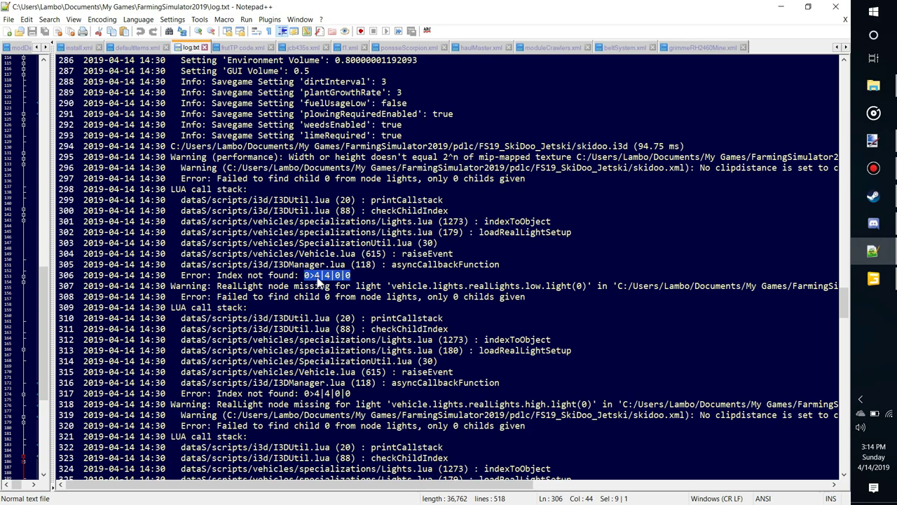
scroll(360, 270, "down", 14)
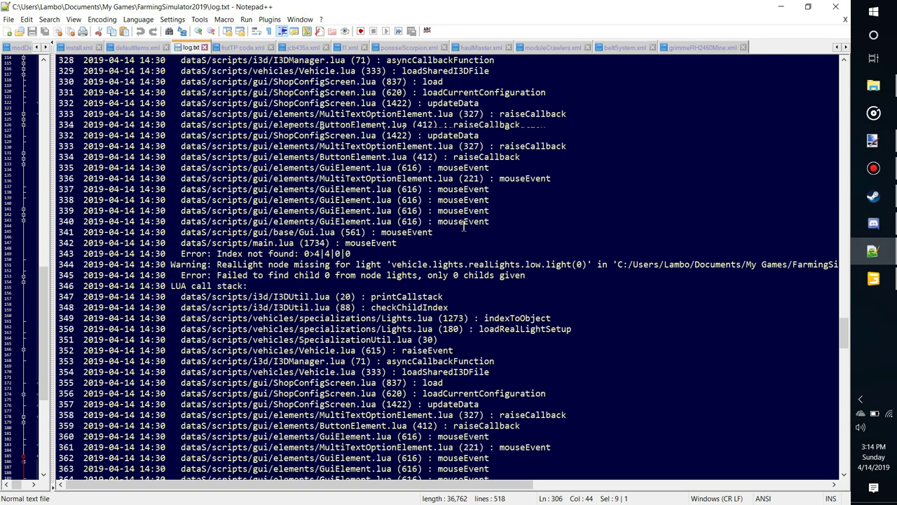
scroll(464, 224, "up", 14)
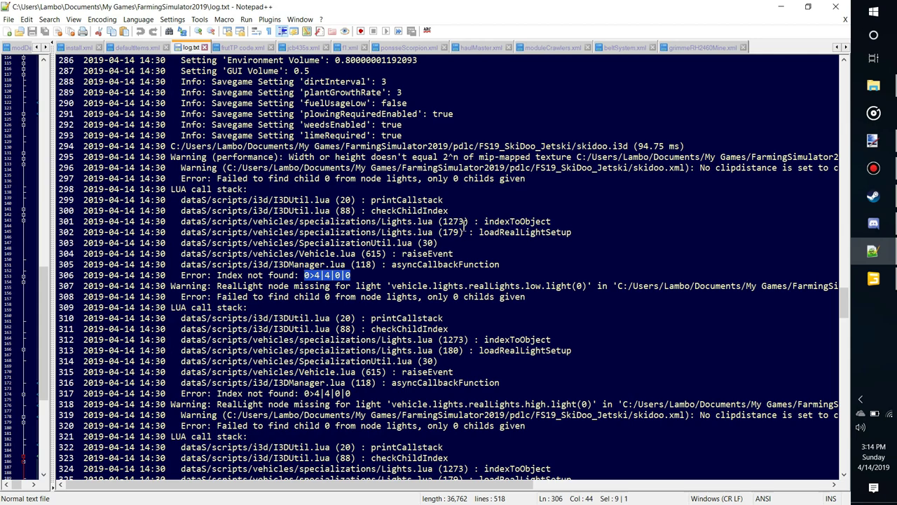
right_click(346, 279)
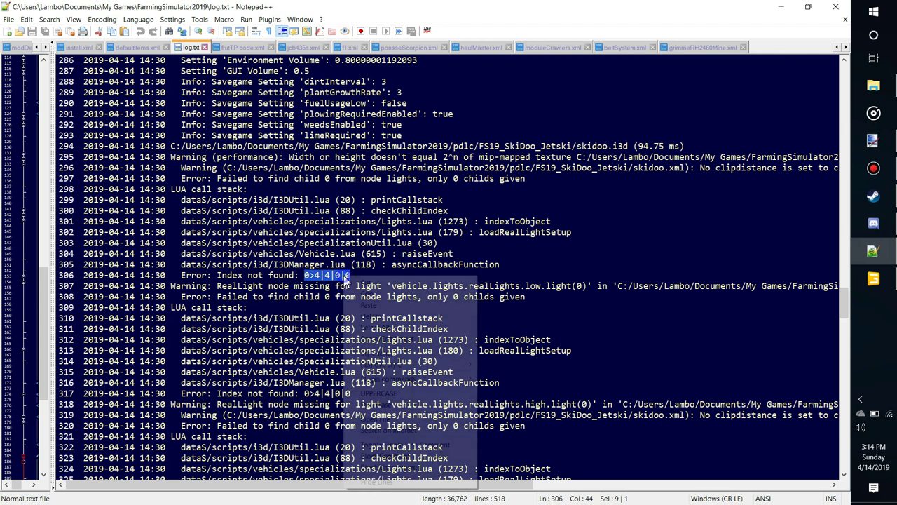
left_click(365, 293)
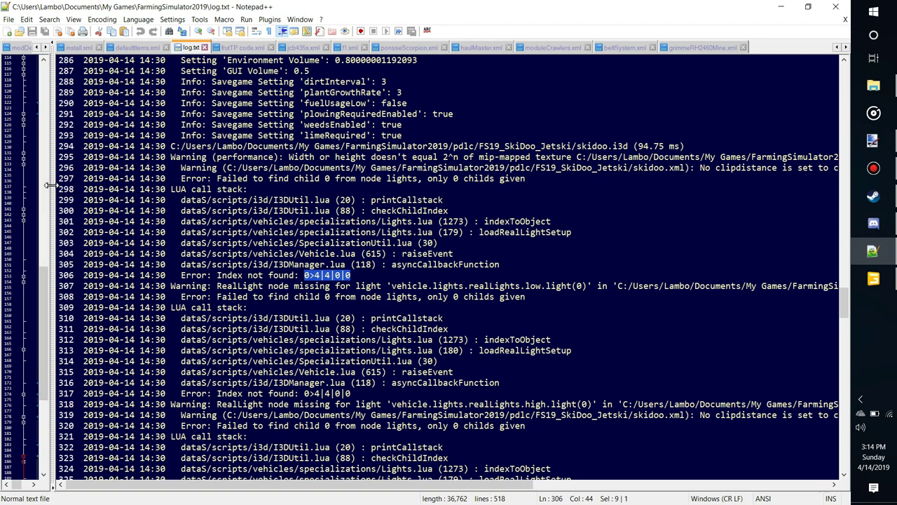
- Widen the skidoo.xml view beside the log and find the copied index 0>4|4|0|0 in the file
left_click_drag(48, 185, 544, 185)
left_click(345, 191)
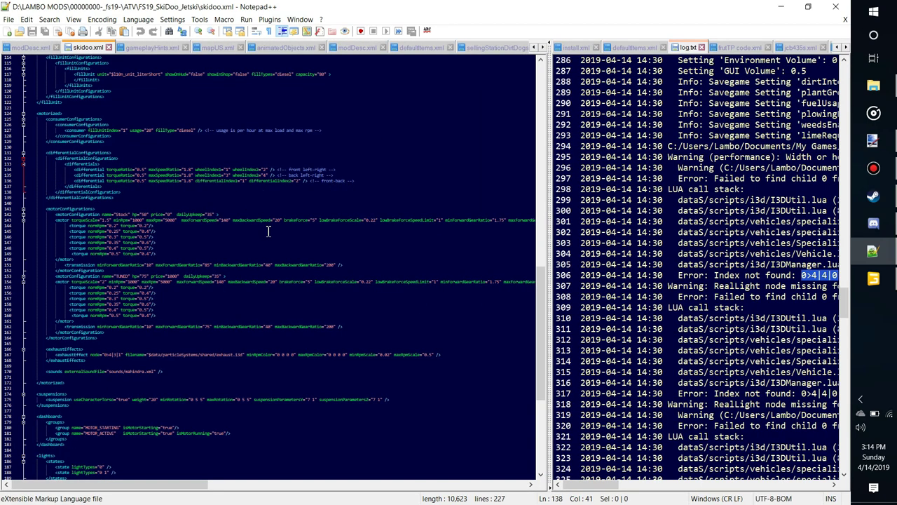
scroll(245, 258, "up", 2, "ctrl")
scroll(310, 261, "down", 9)
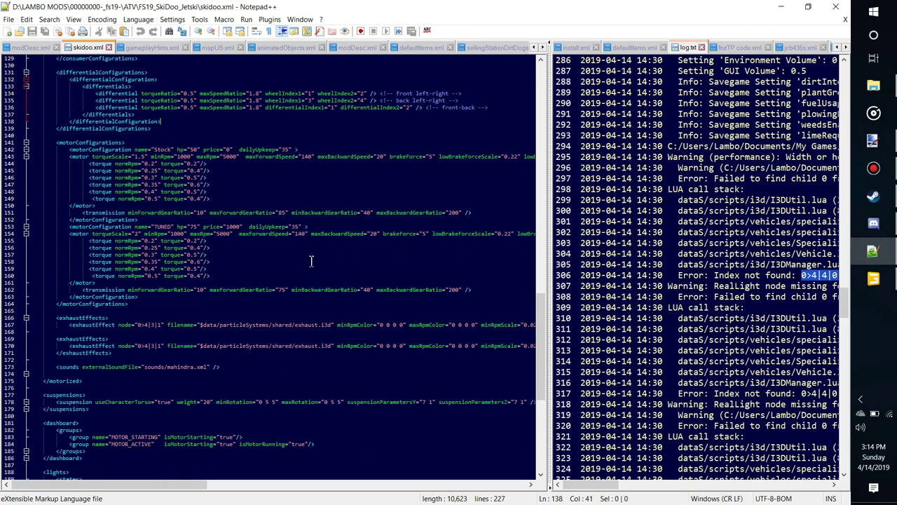
scroll(311, 260, "down", 1)
key("ctrl+f")
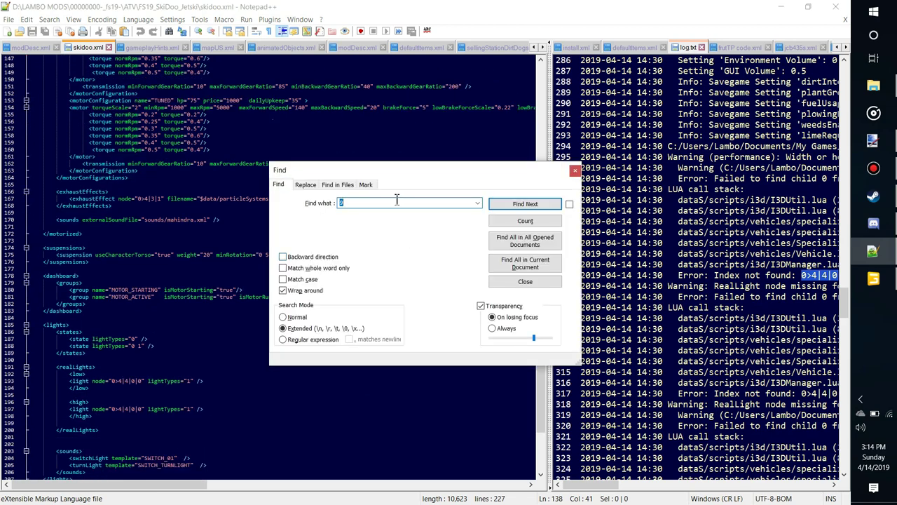
key("ctrl+v")
left_click(531, 205)
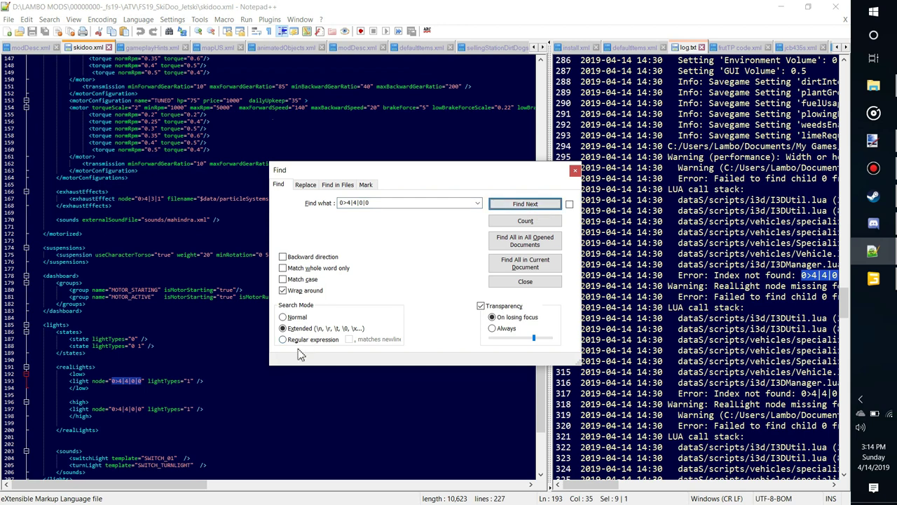
left_click(574, 170)
scroll(199, 383, "down", 4)
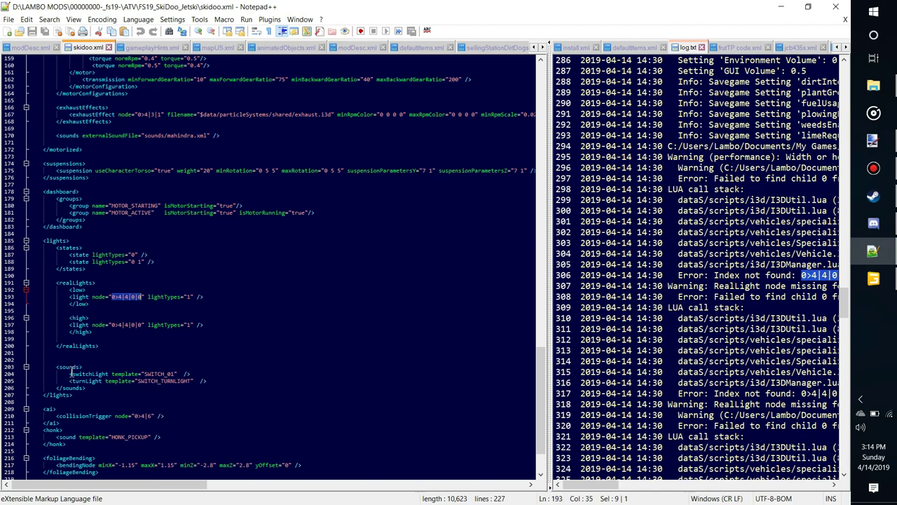
- Switch to GIANTS Editor, collapse playerRoot and SkiDooGTR215, and select the light nested under Template's lights group
left_click(873, 278)
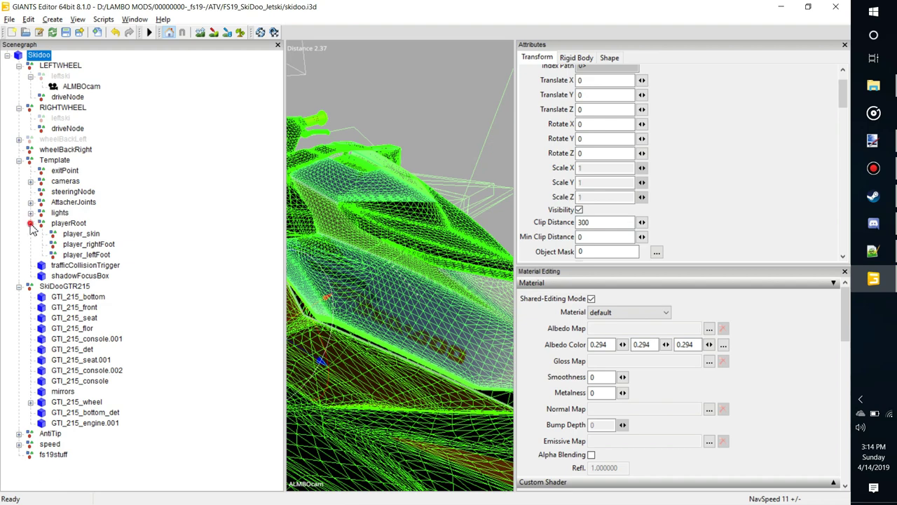
left_click(30, 223)
left_click(19, 256)
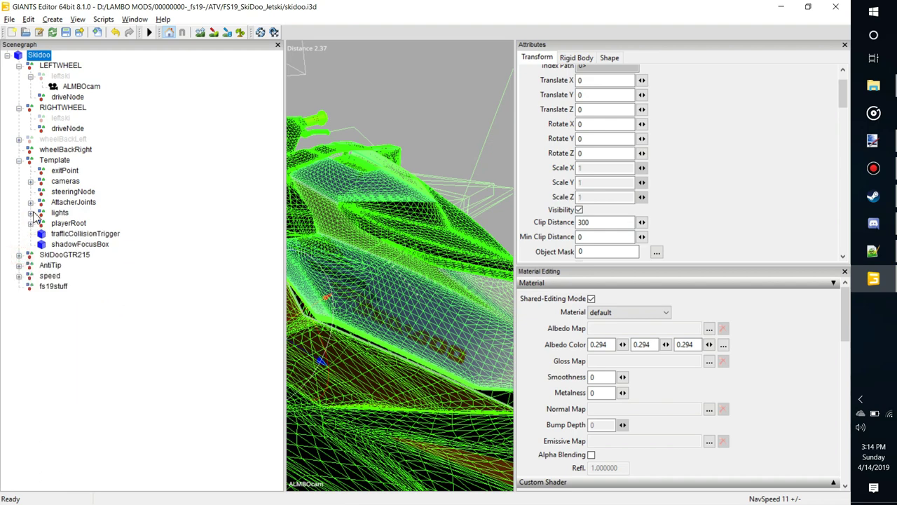
left_click(29, 210)
left_click(31, 213)
left_click(71, 223)
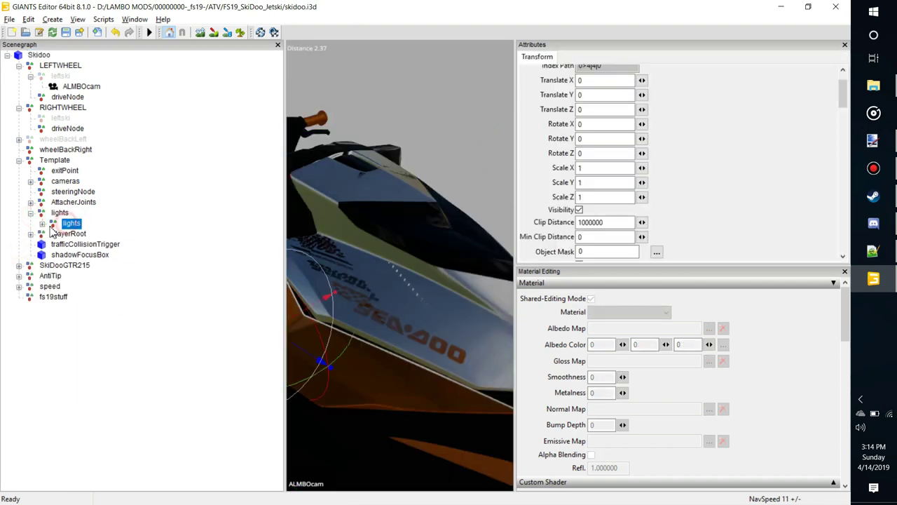
left_click(42, 223)
left_click(78, 235)
- Enlarge the 3D viewport on both sides with the whole jet ski in view
mouse_move(360, 271)
left_mouse_down("alt")
mouse_move(382, 252)
mouse_move(372, 276)
left_mouse_up("alt")
scroll(381, 252, "down", 5)
right_click(372, 276)
left_click(427, 341)
left_click(525, 346)
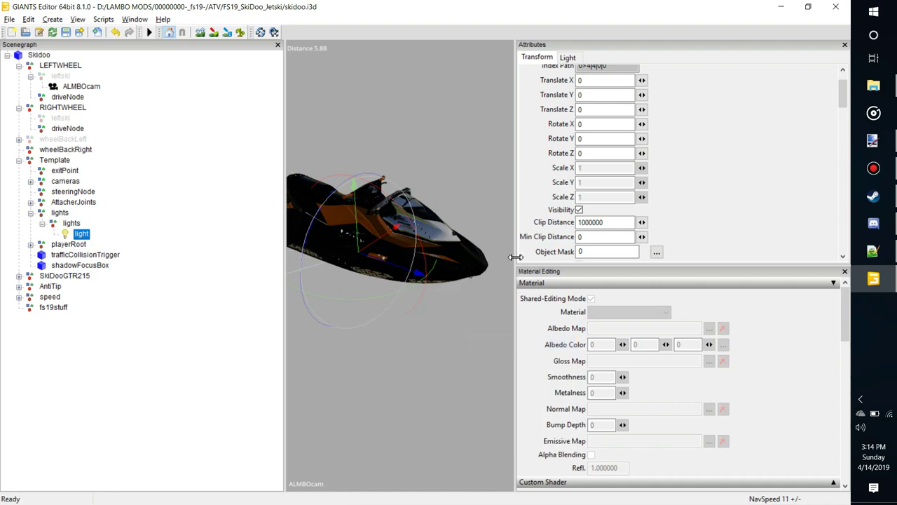
left_click_drag(516, 254, 694, 251)
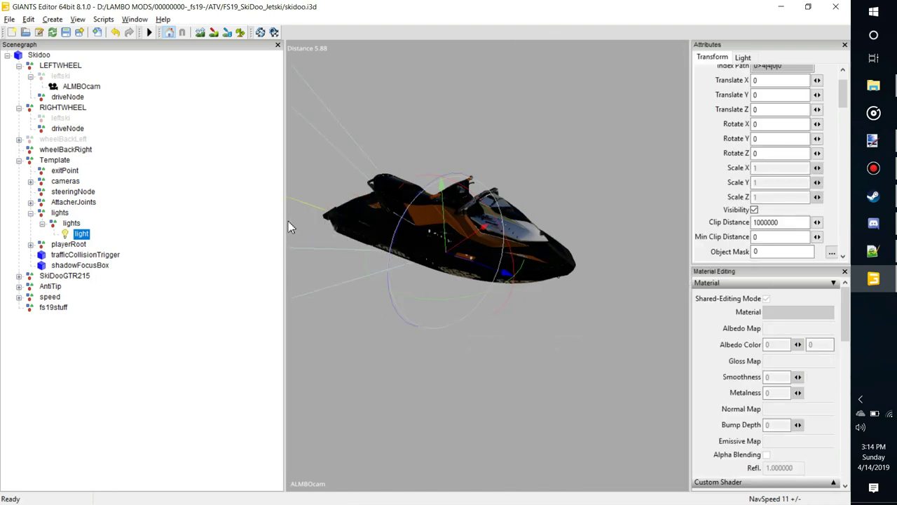
left_click_drag(286, 225, 185, 242)
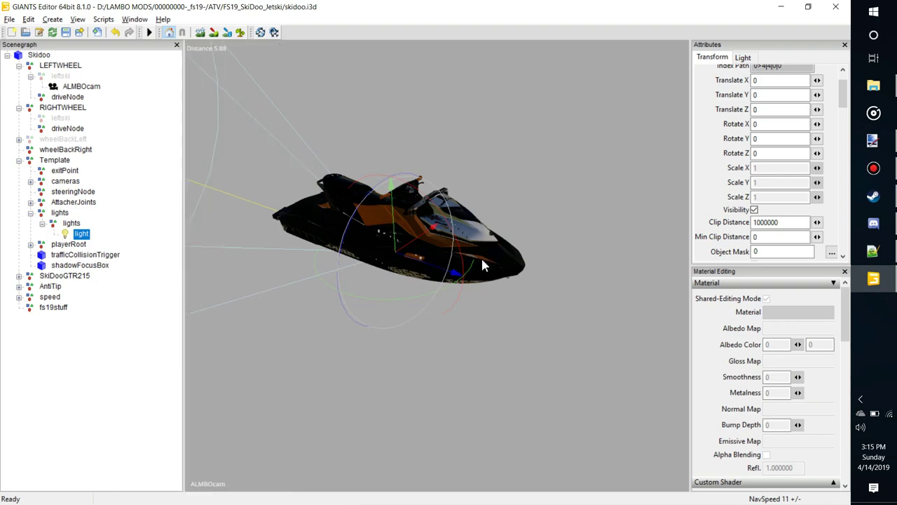
- Rotate the light around its X axis to about 180 degrees so its beam points forward past the bow
left_click_drag(544, 245, 518, 222, "alt")
middle_click_drag(517, 222, 463, 269)
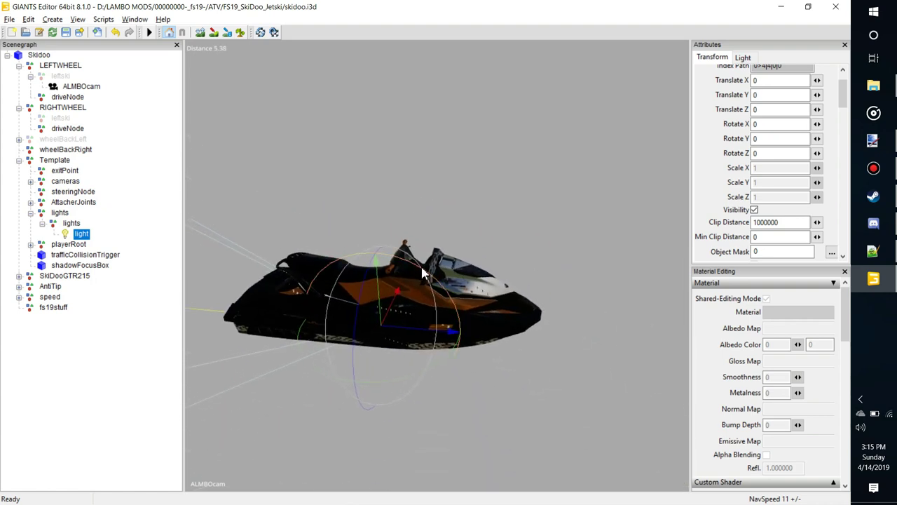
left_click_drag(474, 397, 363, 391)
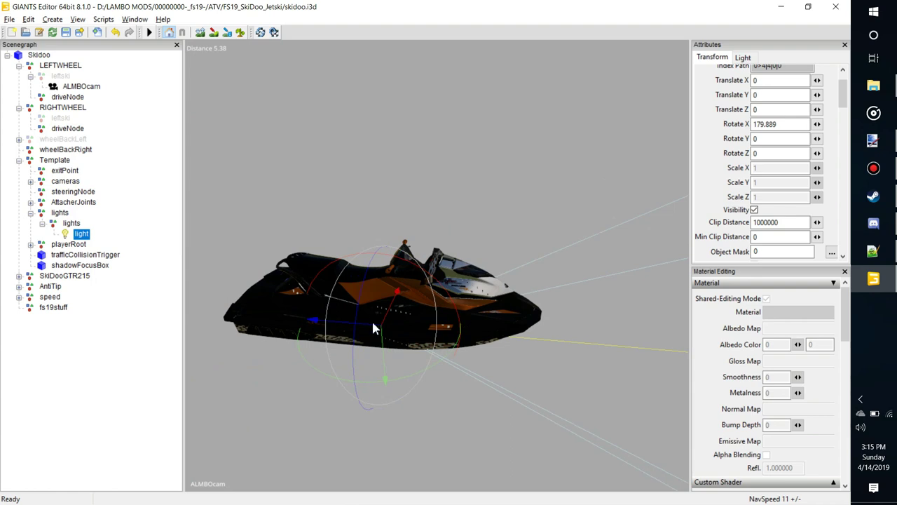
- Move the light forward to the jet ski's nose, at about 1.776 in Z, and set its Translate X to 0
left_click_drag(372, 331, 536, 284)
scroll(536, 284, "up", 3)
middle_click_drag(536, 283, 539, 357, "alt")
left_click_drag(788, 82, 707, 81)
type("0")
key("Return")
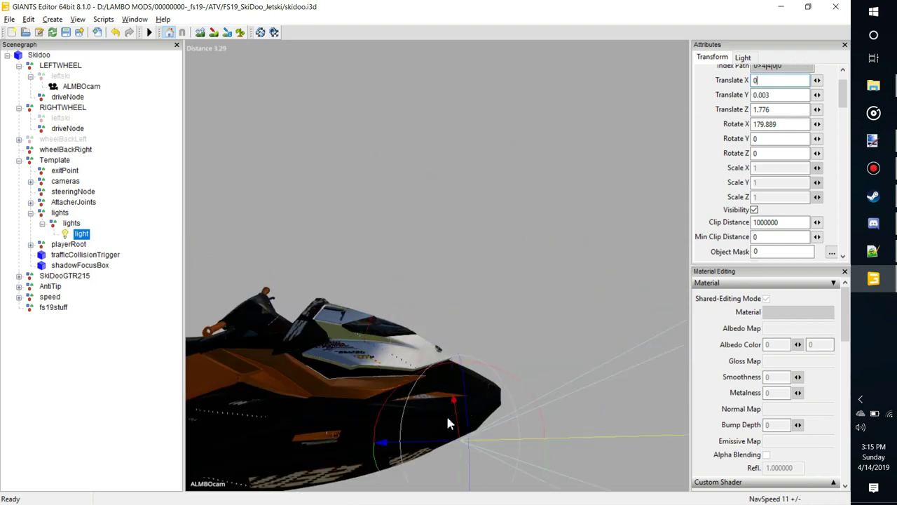
- View the jet ski from the front and turn on the ground grid
middle_click_drag(456, 424, 413, 406)
left_click_drag(412, 402, 425, 399, "alt")
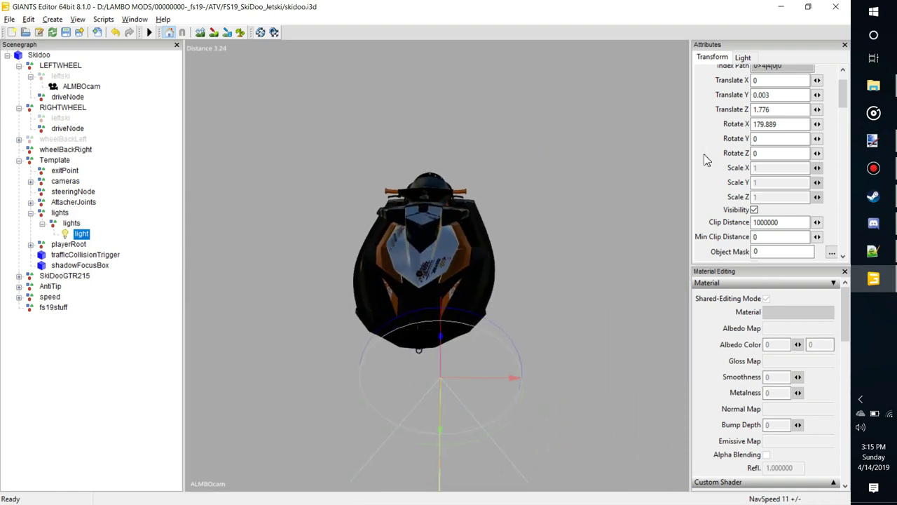
right_click(497, 317)
left_click(533, 411)
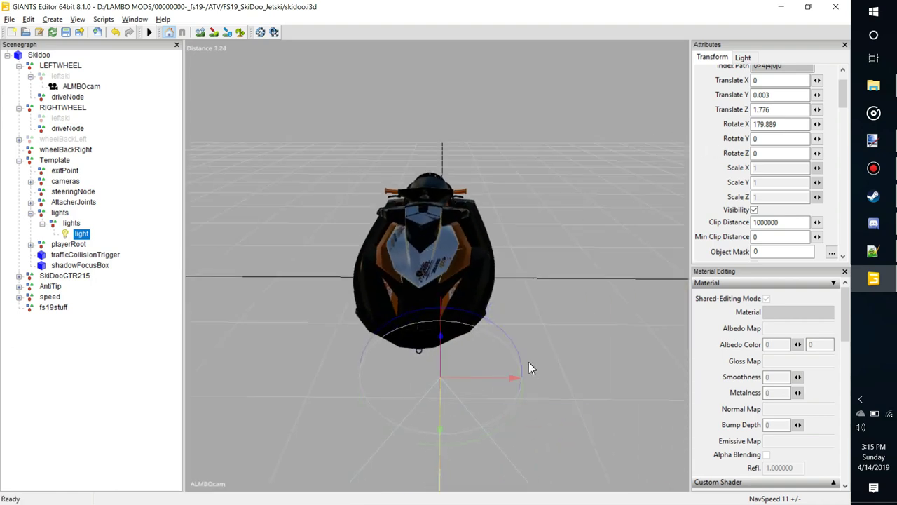
- Select the Skidoo root and examine how the jet ski body lines up with the grid's centre line and collision shape
left_click(45, 55)
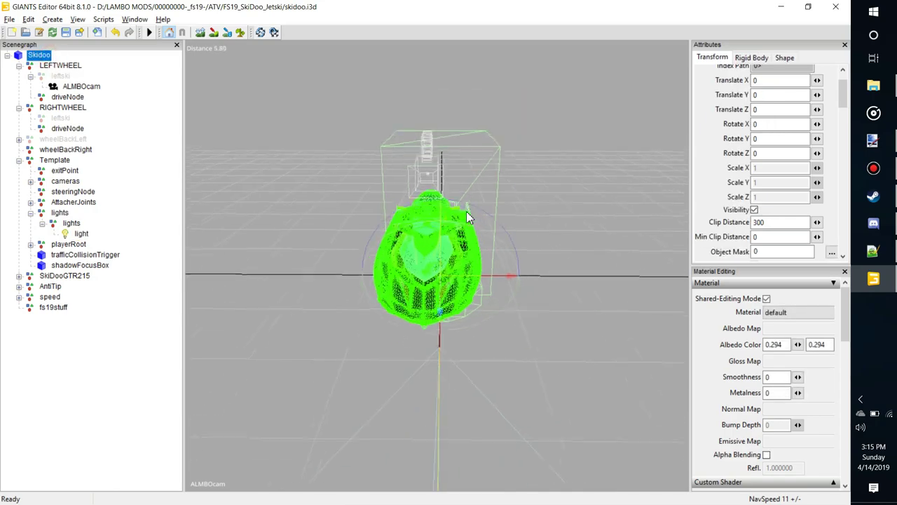
scroll(466, 211, "up", 5)
scroll(469, 197, "down", 8)
left_click_drag(460, 253, 451, 279, "alt")
middle_click_drag(451, 279, 476, 180, "alt")
scroll(476, 180, "up", 6)
scroll(476, 178, "down", 8)
left_click_drag(476, 177, 483, 197, "alt")
scroll(513, 216, "up", 6)
scroll(483, 197, "down", 8)
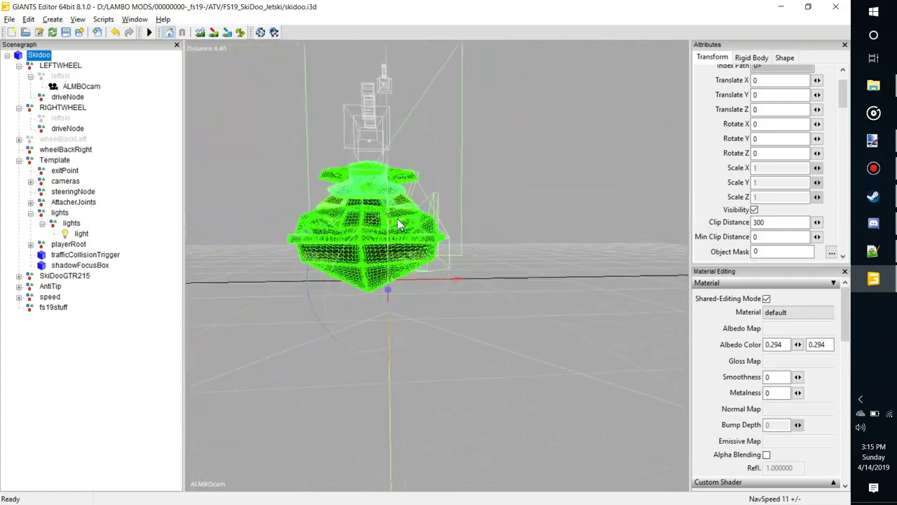
- Turn off Non Renderable for the Skidoo root shape so its collision mesh is drawn
left_click(65, 276)
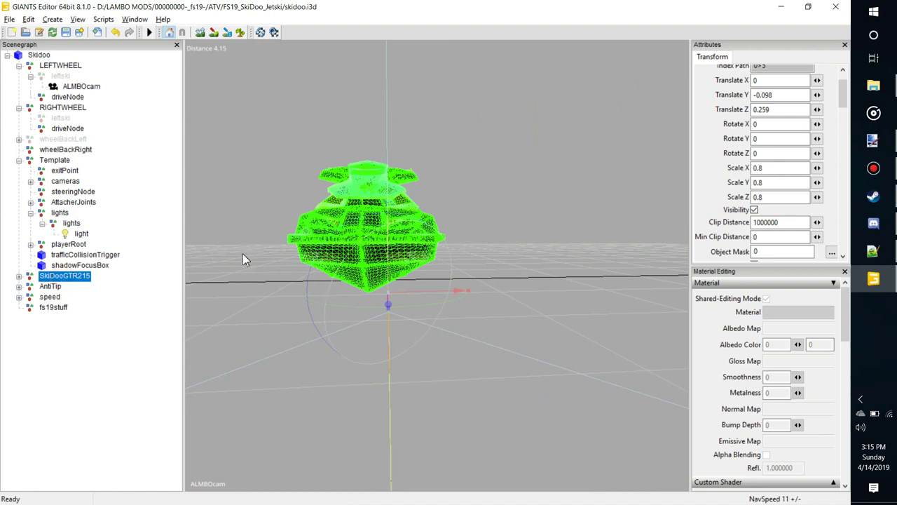
left_click(36, 55)
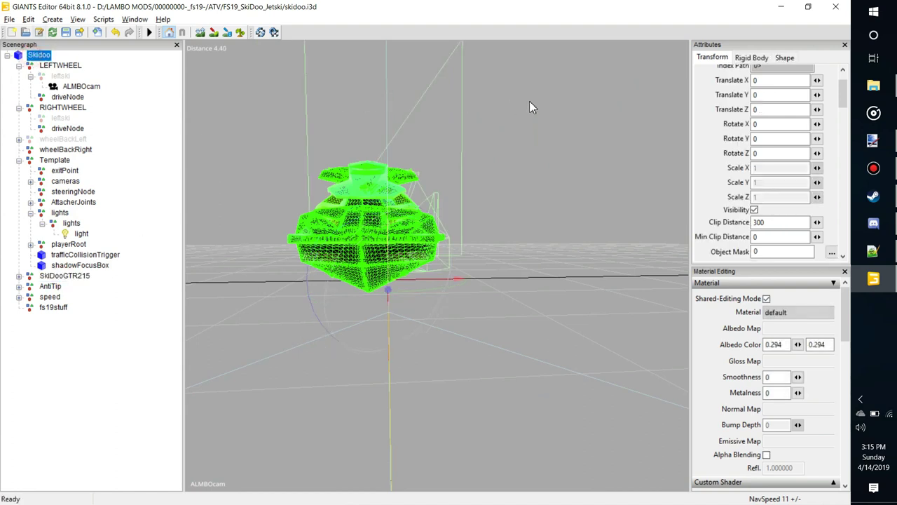
left_click(751, 56)
left_click(785, 56)
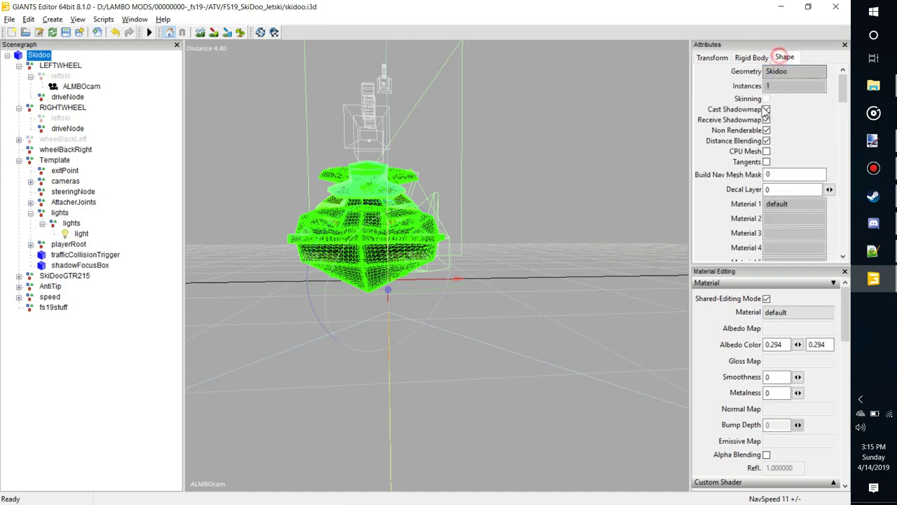
left_click(766, 130)
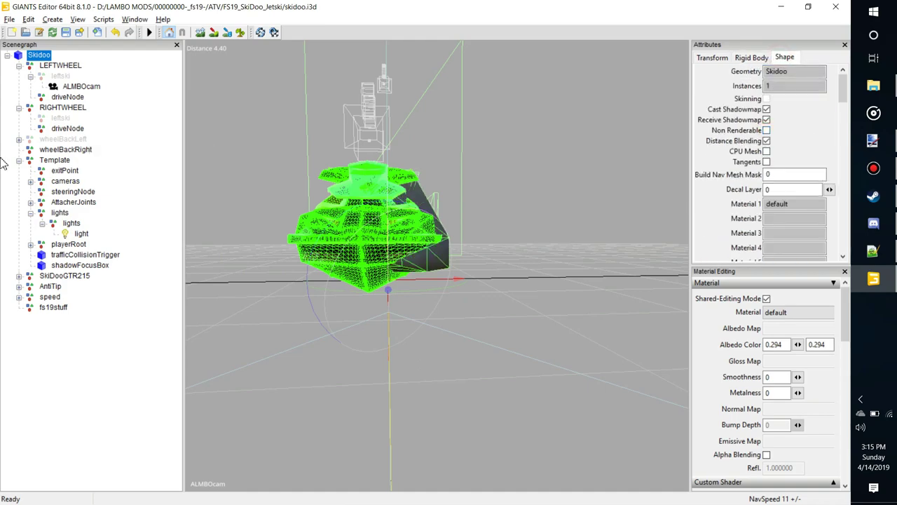
- Move the SkiDooGTR215 group sideways to about 0.161 in X, centring the body over the collision mesh
left_click(67, 275)
scroll(400, 263, "up", 10)
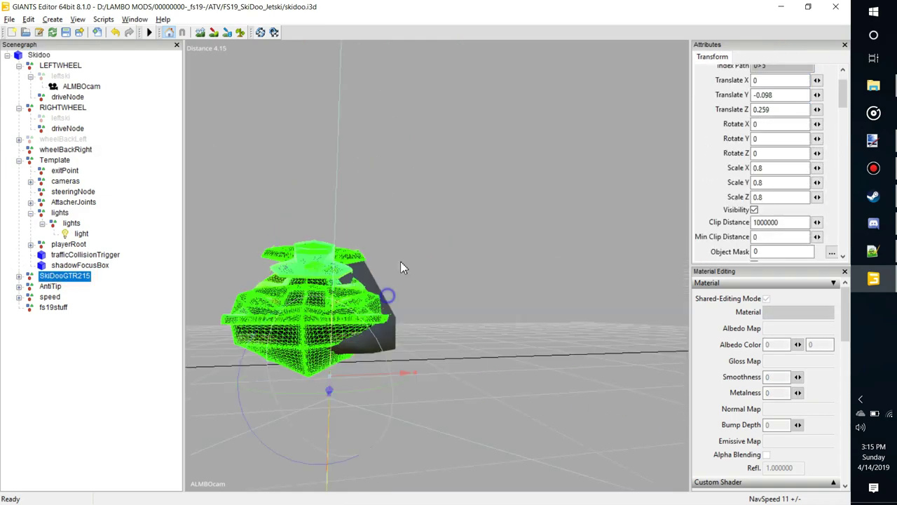
left_click_drag(302, 336, 354, 351, "alt")
scroll(344, 333, "down", 8)
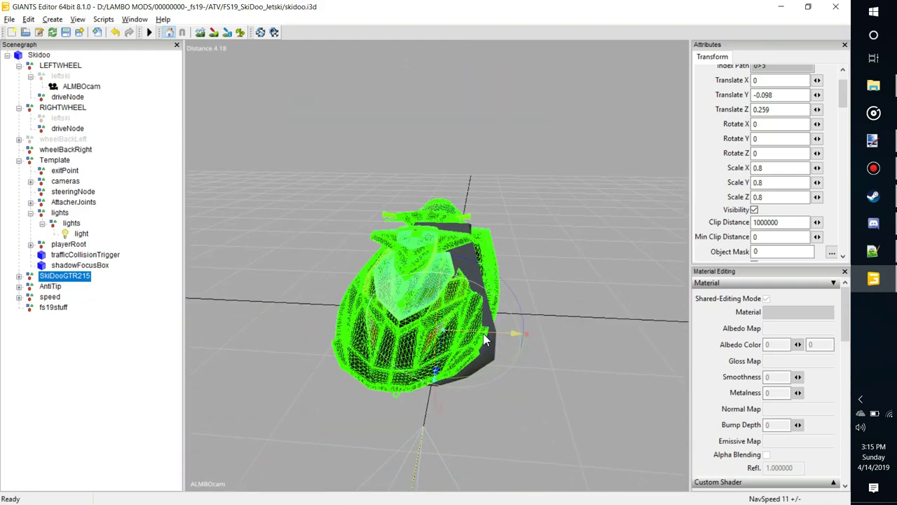
left_click_drag(485, 337, 506, 333)
scroll(469, 393, "up", 5)
left_click_drag(468, 392, 516, 307, "alt")
scroll(528, 330, "up", 3)
scroll(529, 330, "down", 5)
scroll(527, 308, "down", 1)
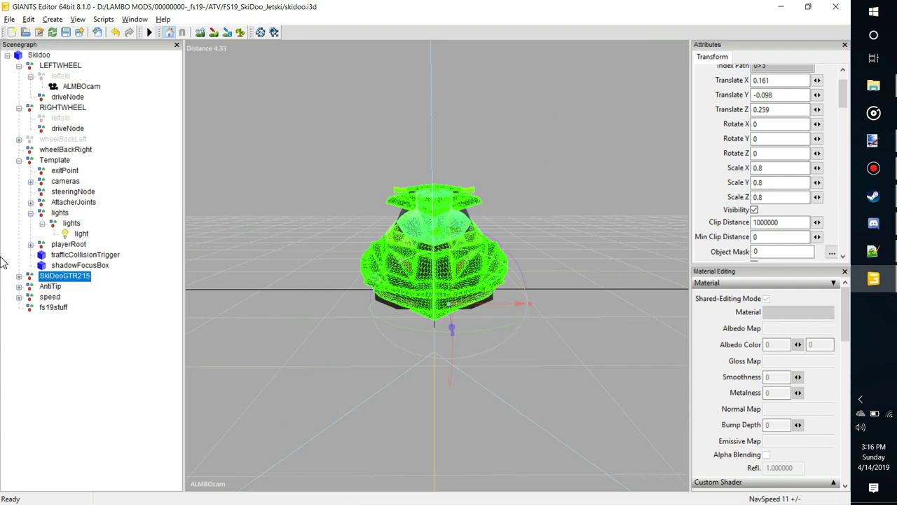
- Set the RIGHTWHEEL node's Translate X to -0.338, mirroring the LEFTWHEEL node
left_click(67, 66)
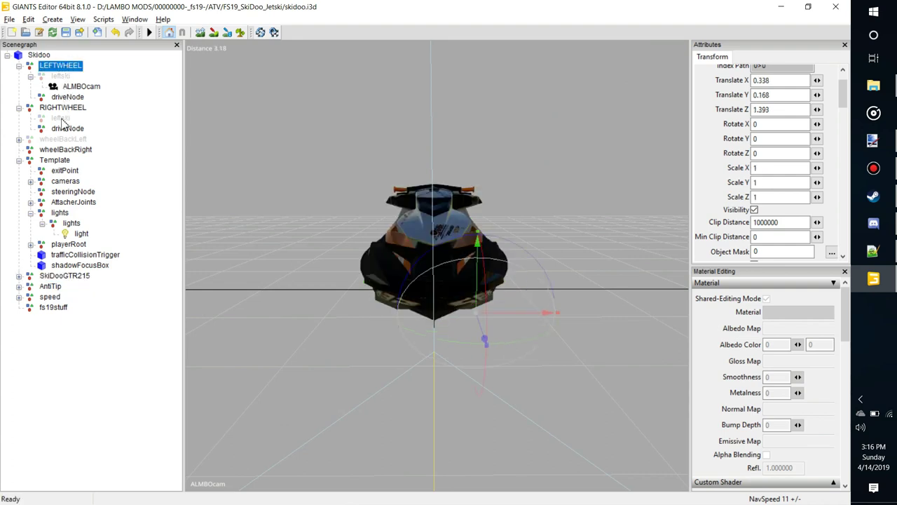
left_click(63, 108)
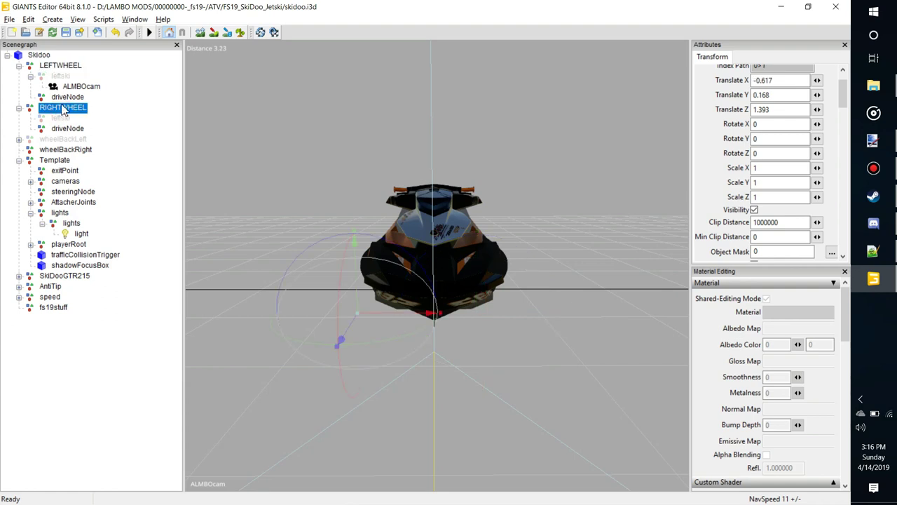
left_click(55, 58)
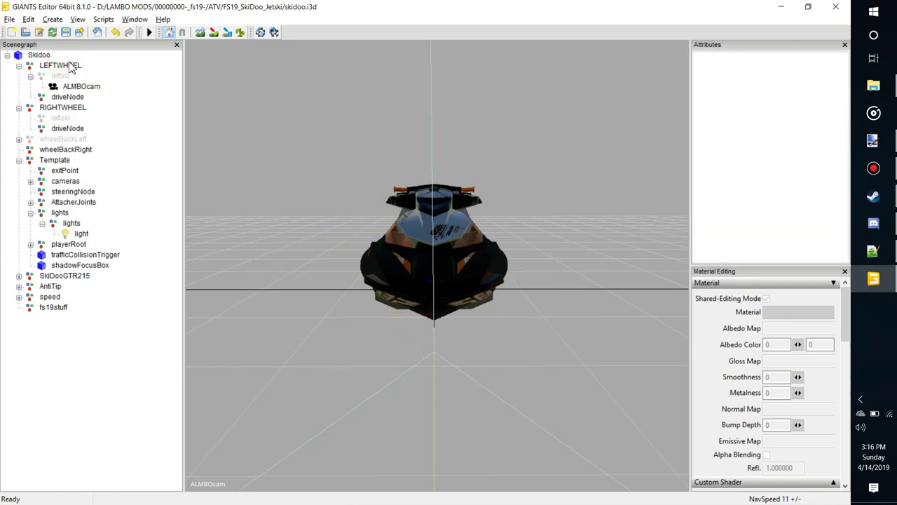
left_click(70, 66)
left_click_drag(790, 78, 700, 87)
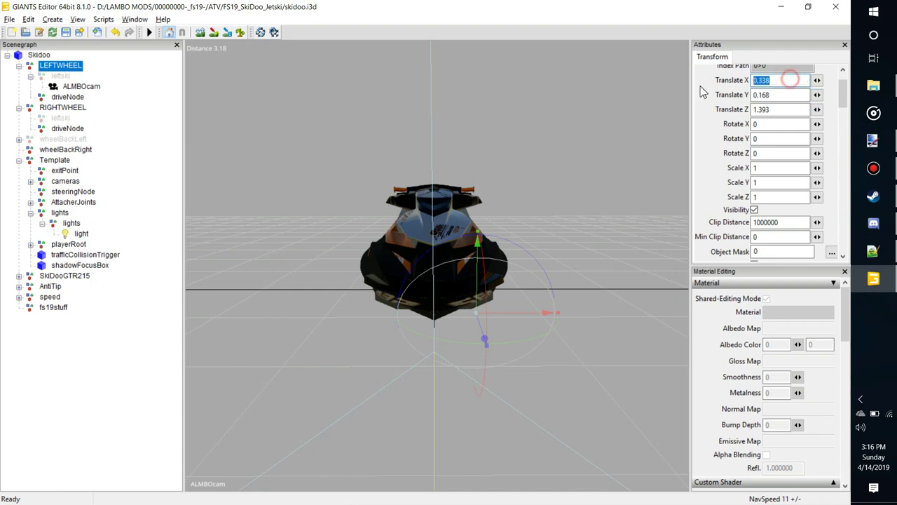
left_click(62, 107)
left_click_drag(780, 80, 758, 82)
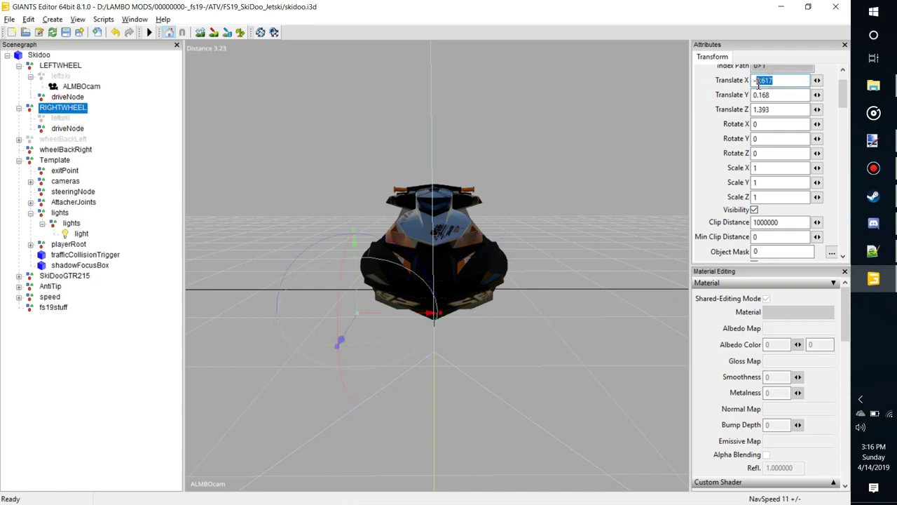
key("Return")
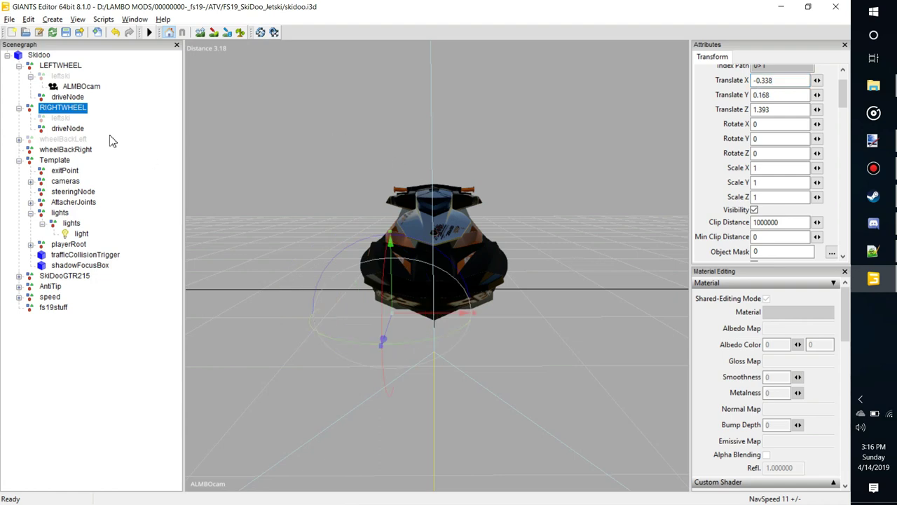
- Set Translate X to 0.338 for wheelBackLeft and -0.338 for wheelBackRight
left_click(67, 139)
left_click_drag(777, 80, 722, 94)
key("Return")
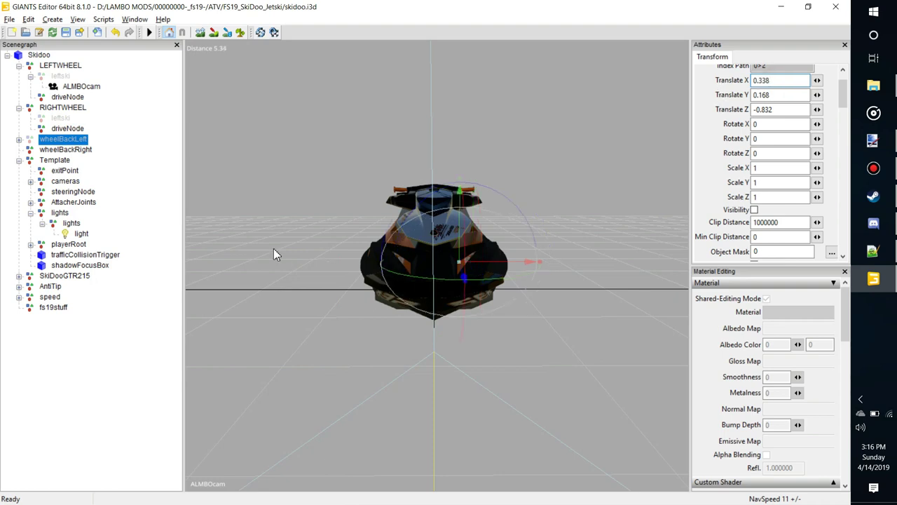
left_click(70, 150)
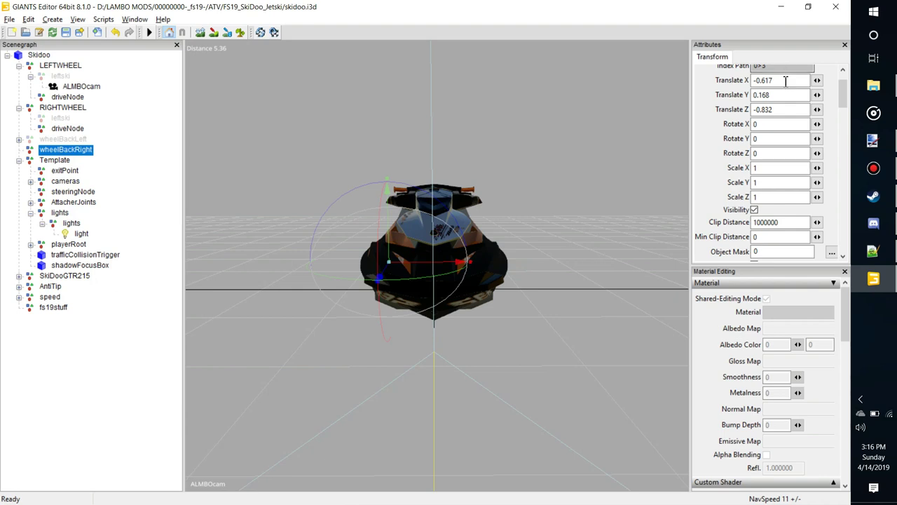
left_click_drag(775, 82, 760, 84)
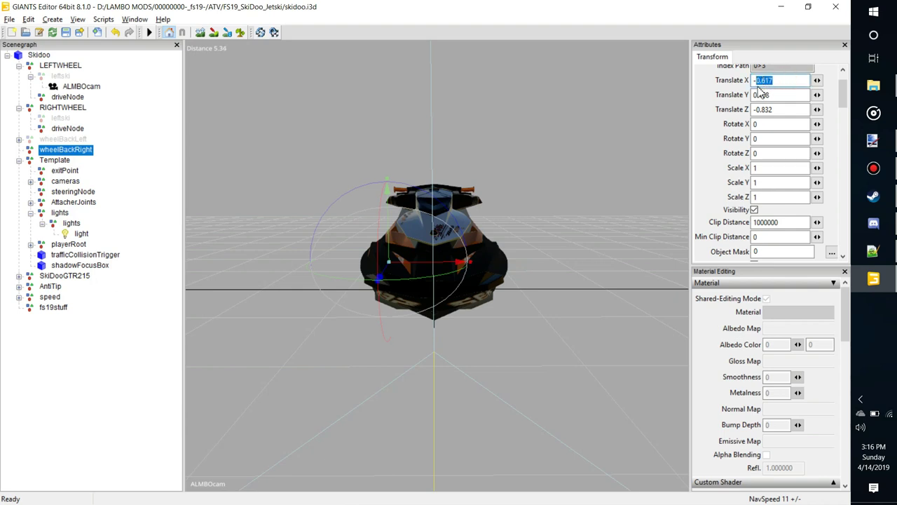
type("-0.338")
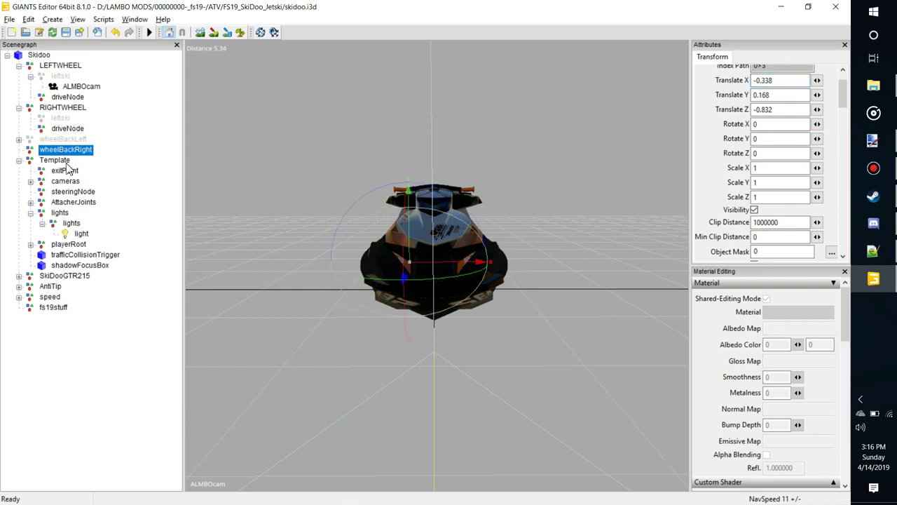
- Check the exitPoint node, then look through the indoorCamera to inspect the rider's view over the handlebars
left_click(63, 170)
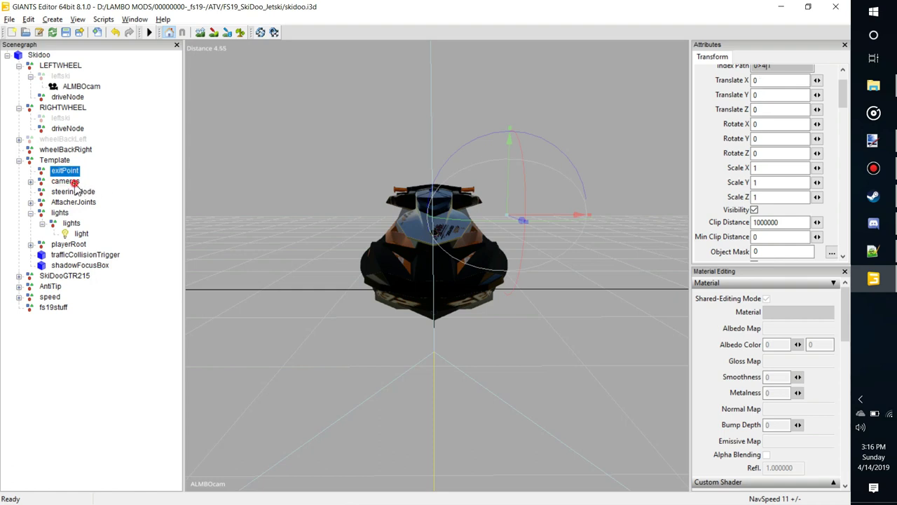
left_click(70, 181)
left_click(30, 185)
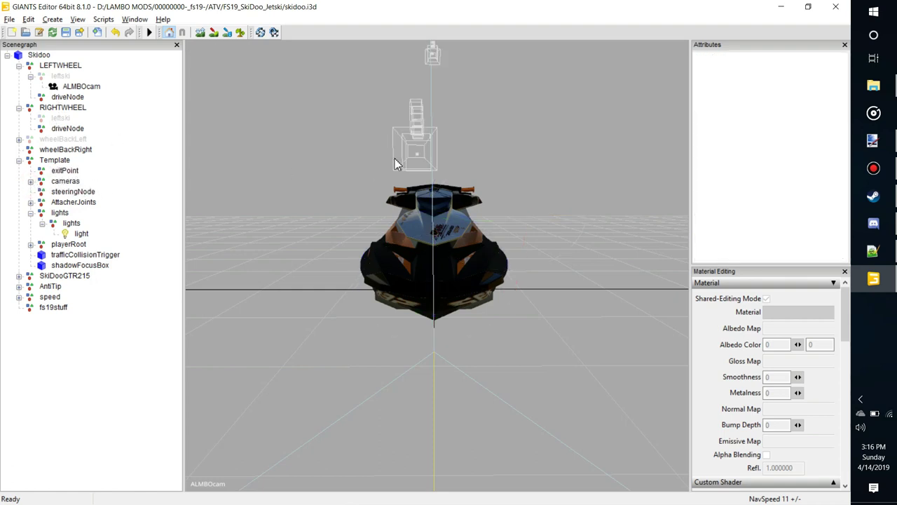
right_click(394, 164)
mouse_move(428, 164)
left_click(568, 192)
left_click(552, 194)
right_click_drag(525, 221, 515, 283)
middle_click_drag(515, 288, 522, 251)
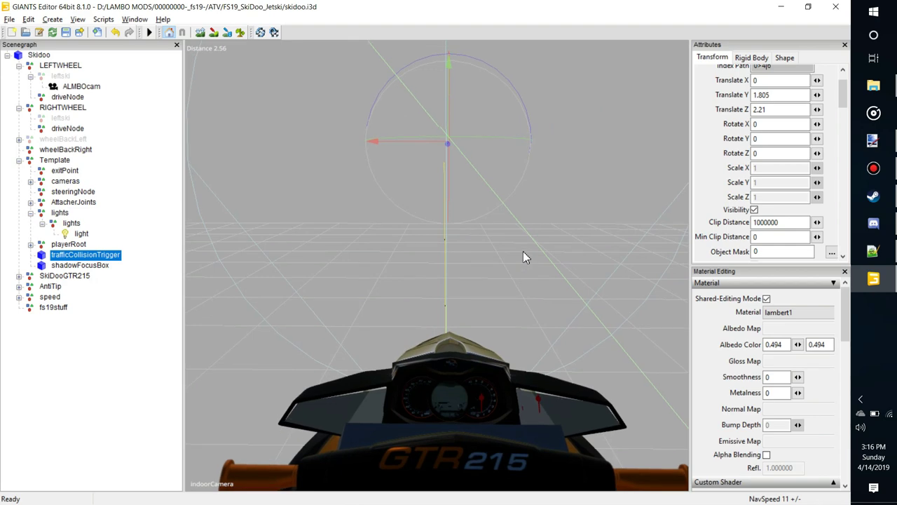
left_click_drag(523, 250, 524, 251, "alt")
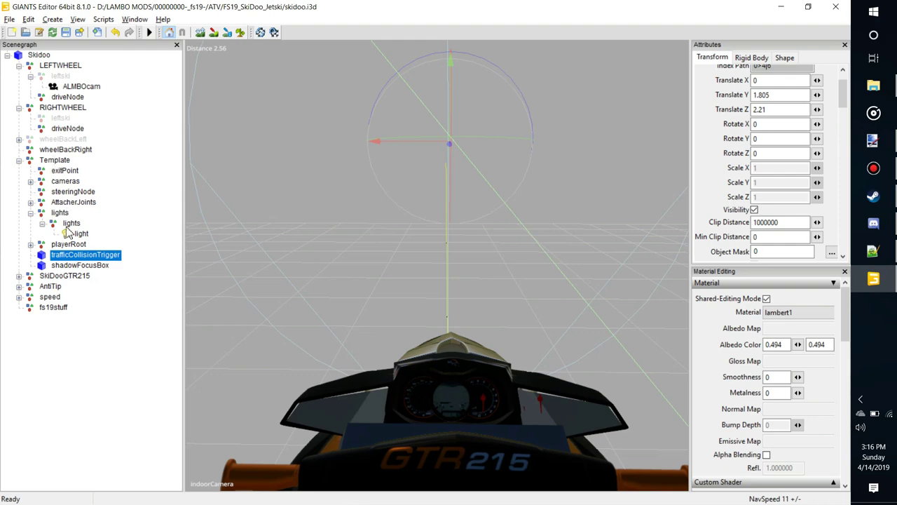
- Return the viewport to ALMBOcam and select the shadowFocusBox around the jet ski
right_click(518, 221)
right_click(558, 225)
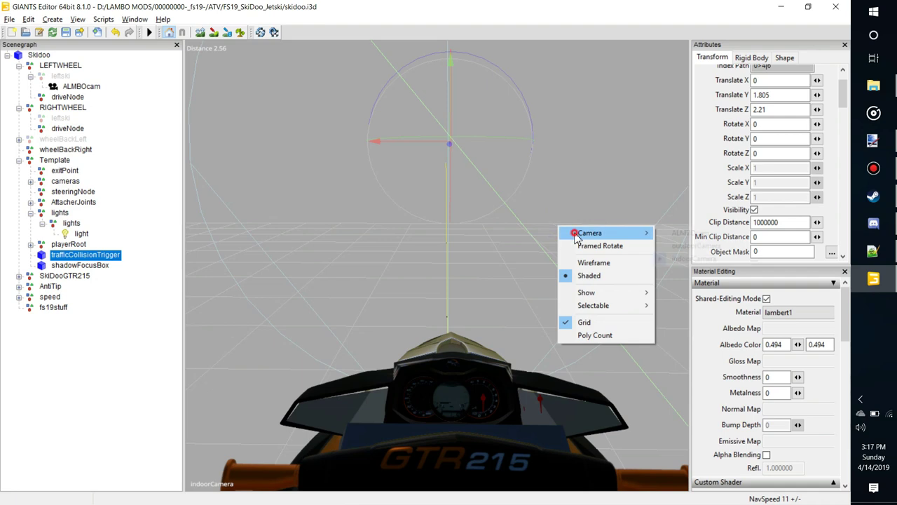
mouse_move(582, 232)
left_click(697, 233)
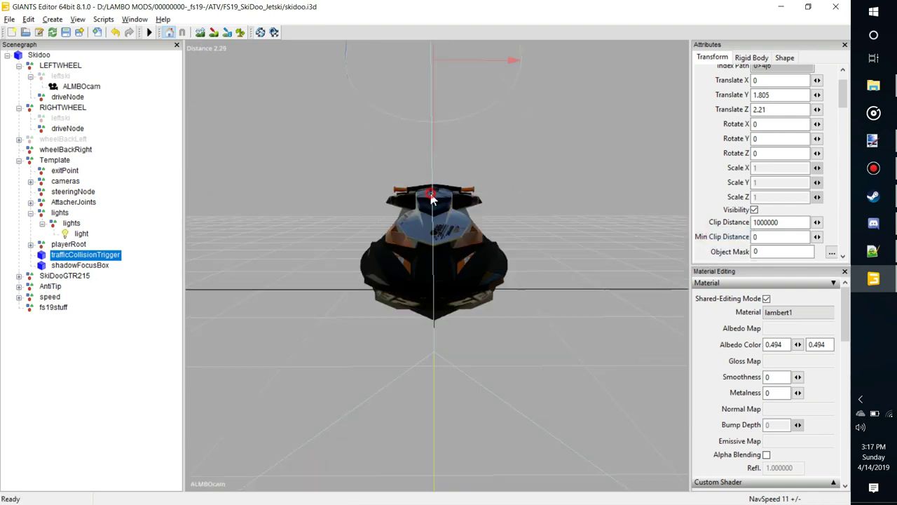
left_click(431, 196)
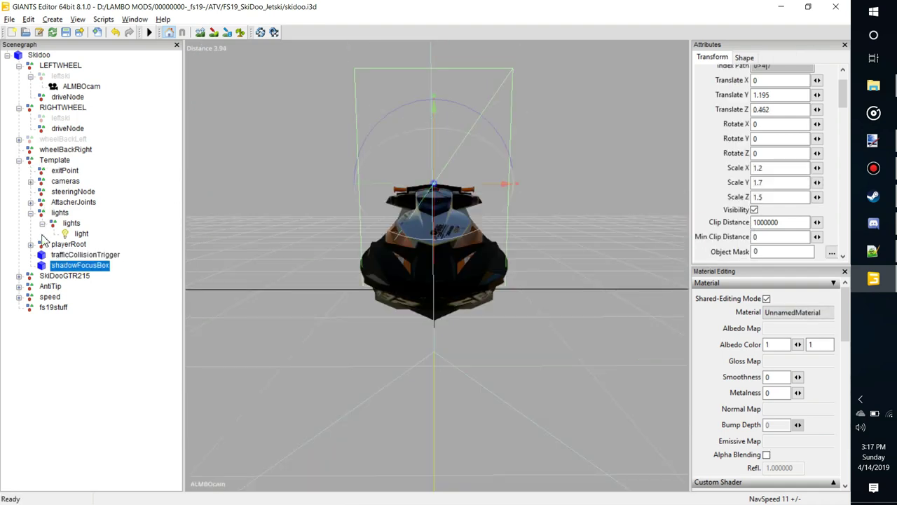
- Set the indoorCamera's rotation under the cameras group to X 0, Y -180 and Z 0
left_click(30, 181)
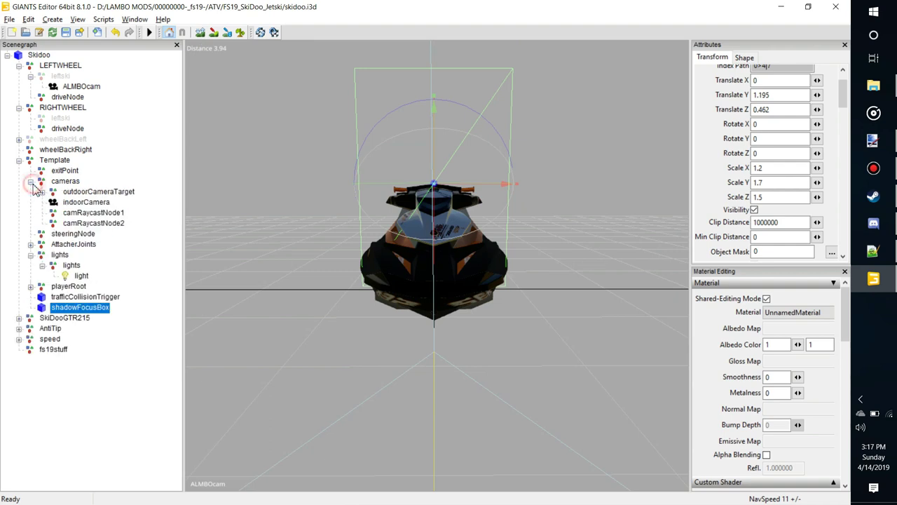
left_click(84, 203)
double_click(782, 158)
type("0")
key("Return")
double_click(789, 173)
type("-180")
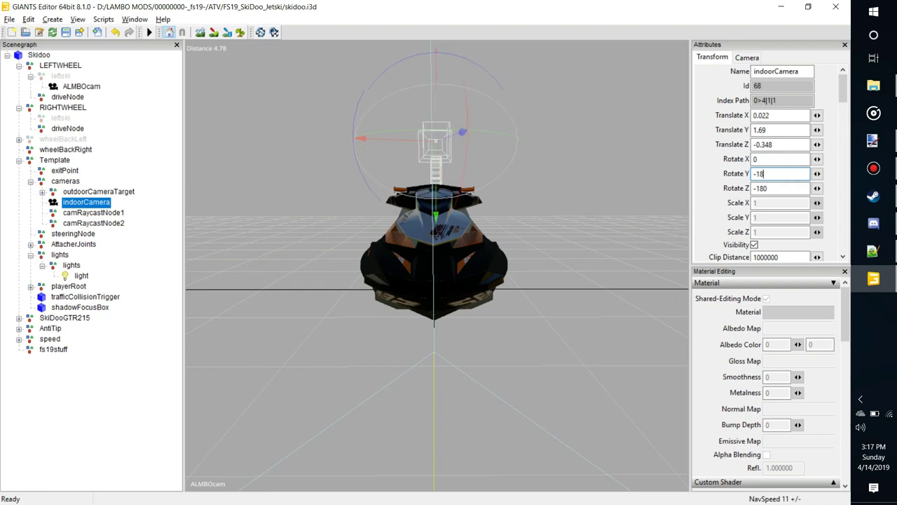
double_click(781, 188)
type("0")
key("Return")
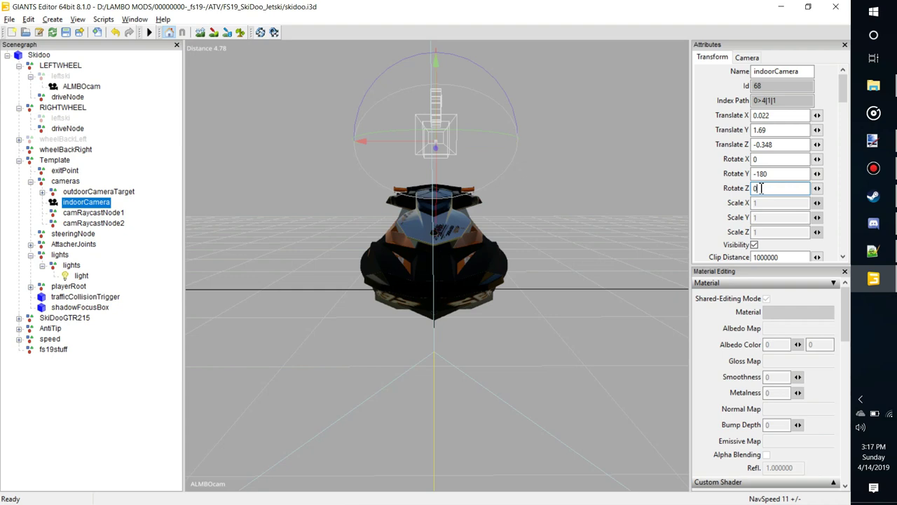
double_click(785, 174)
double_click(789, 188)
left_click_drag(389, 251, 380, 278, "alt")
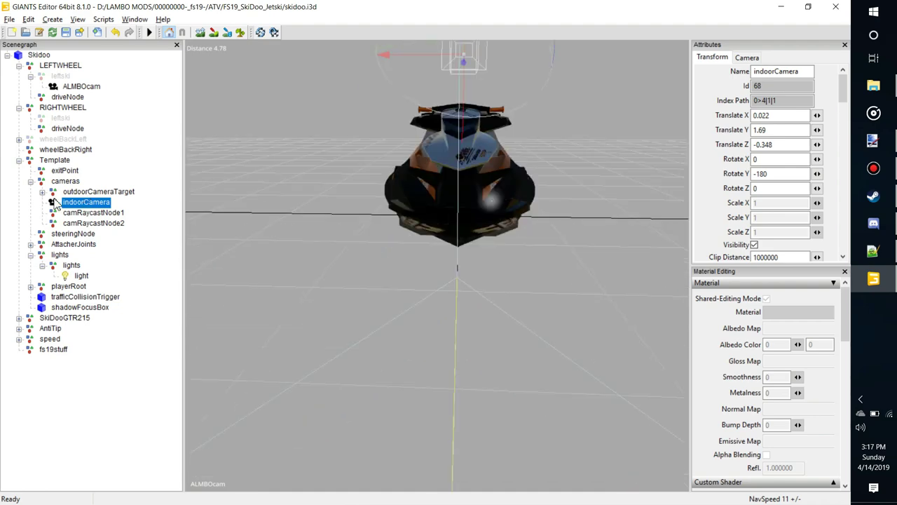
- Move camRaycastNode1 along Z to the nose of the jet ski, at about 1.999 in Translate Z
left_click(86, 213)
right_click_drag(580, 223, 355, 211)
scroll(359, 205, "up", 5)
mouse_move(367, 198)
left_mouse_down("alt")
mouse_move(338, 204)
mouse_move(361, 205)
left_mouse_up("alt")
left_click_drag(460, 259, 365, 262)
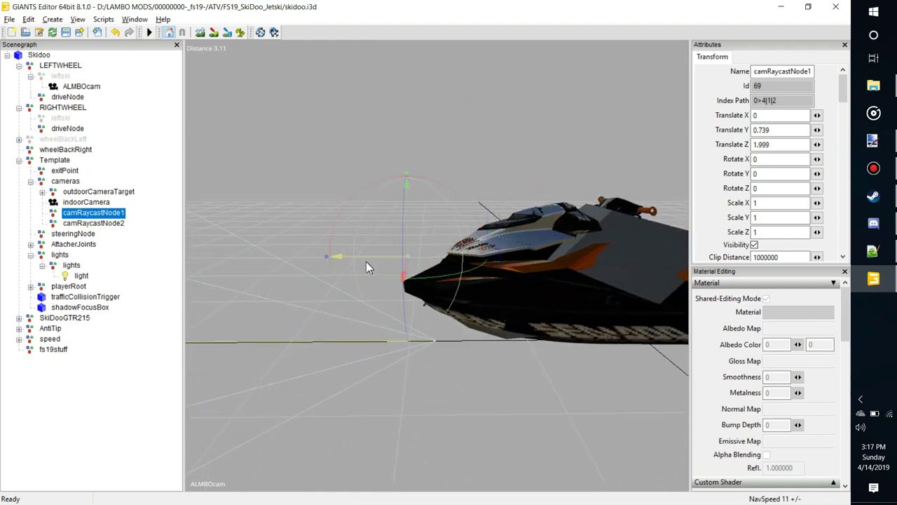
- Inspect where camRaycastNode2 and steeringNode sit relative to the jet ski
left_click(111, 226)
left_click_drag(374, 219, 494, 214, "alt")
scroll(468, 209, "down", 10)
scroll(421, 209, "up", 8)
left_click(73, 233)
right_click_drag(378, 218, 428, 267)
scroll(429, 267, "down", 1)
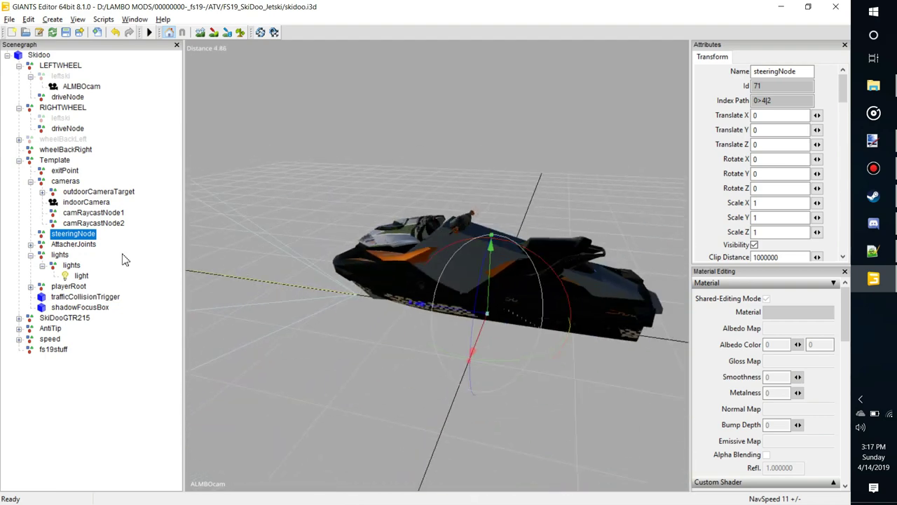
- Expand AttacherJoints and compare the trailerAttacherJoint and exaust nodes' positions at the jet ski's stern
left_click(45, 261)
left_click(30, 244)
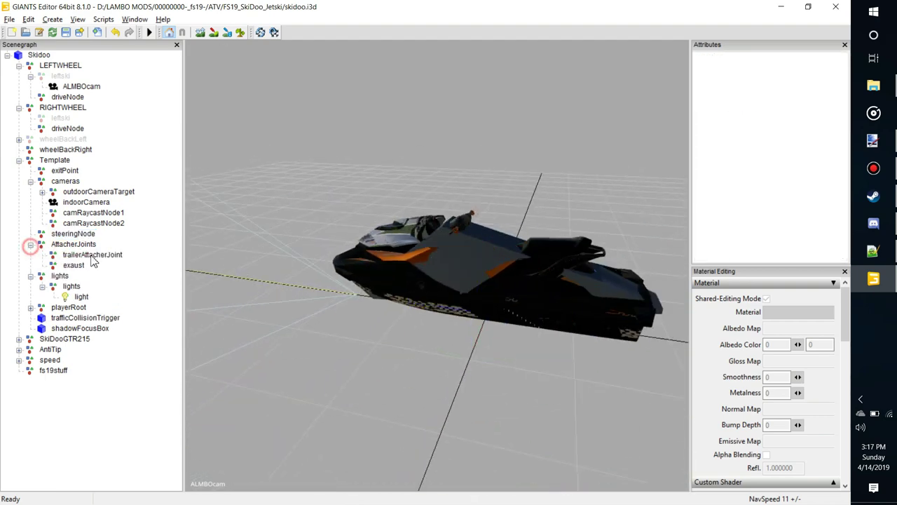
left_click(88, 255)
left_click_drag(383, 289, 392, 259, "alt")
scroll(411, 304, "up", 5)
scroll(412, 302, "down", 3)
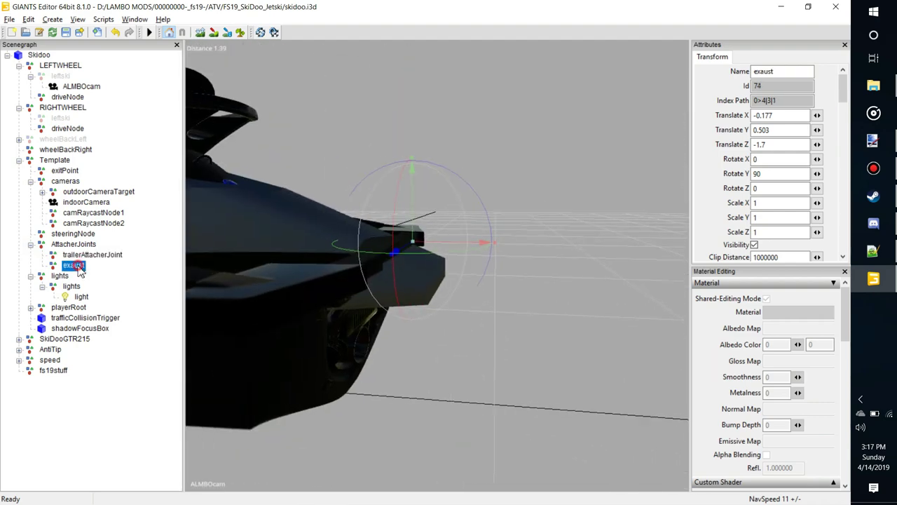
left_click(74, 257)
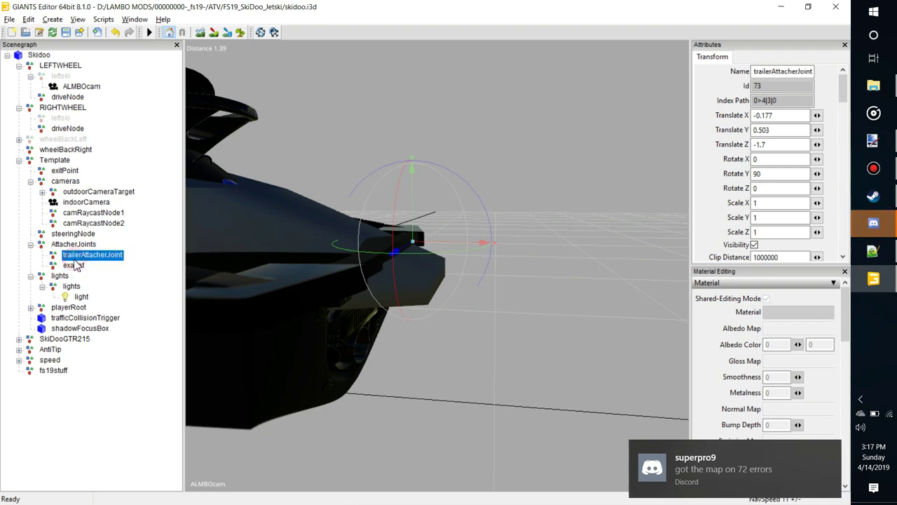
left_click(73, 267)
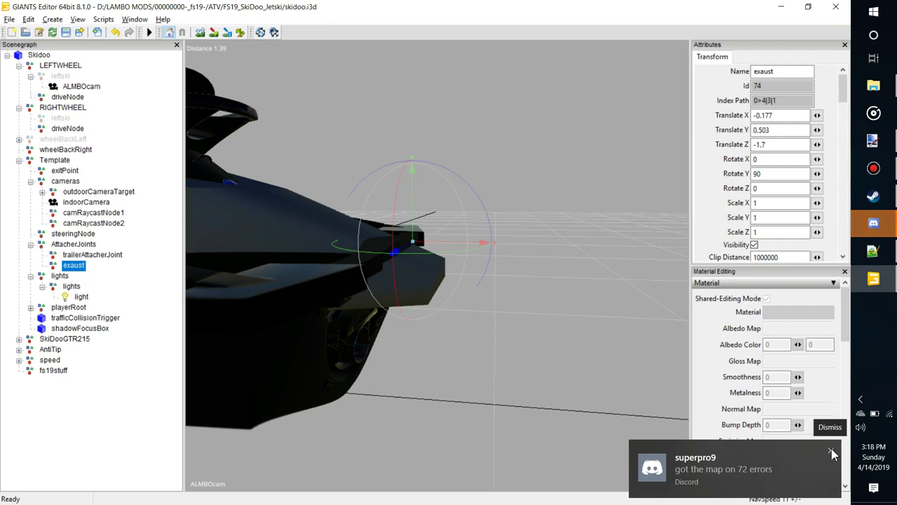
- Rotate the exaust node to about X -90, Y 7.9 and Z -90, dismissing the chat notifications
left_click(831, 452)
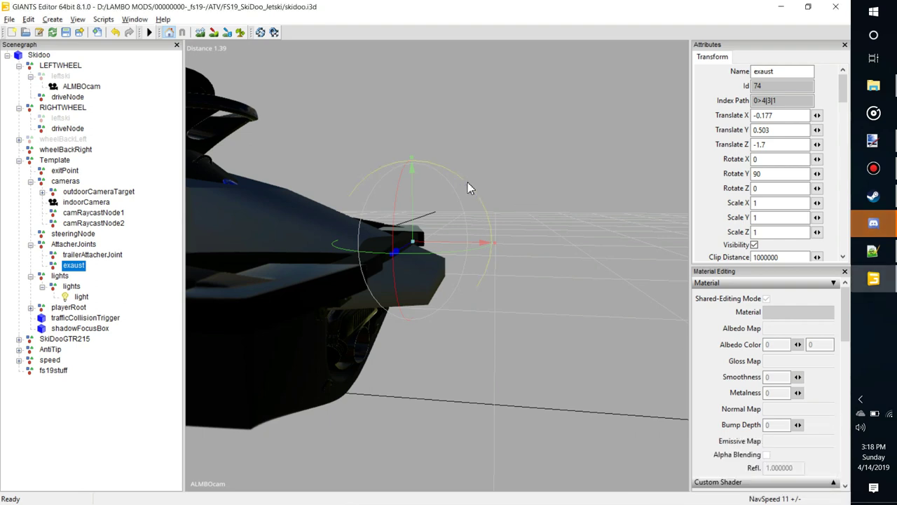
left_click_drag(465, 180, 495, 269)
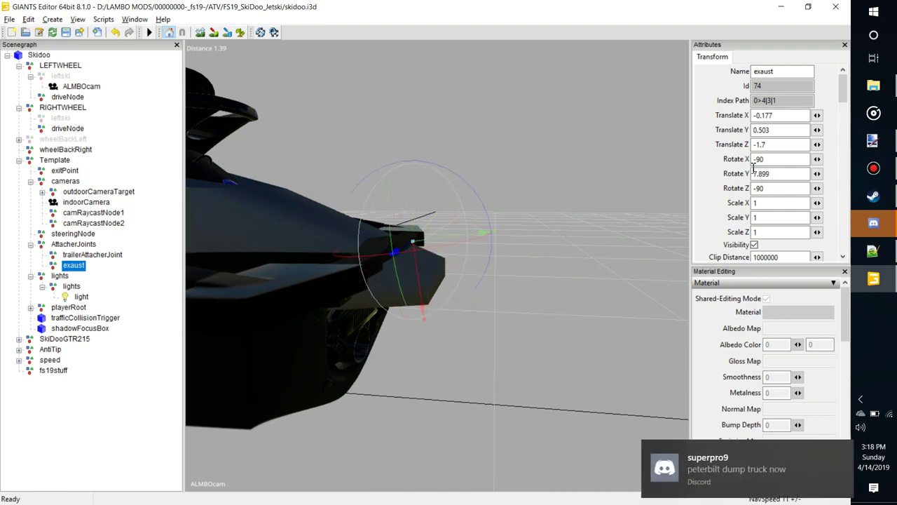
left_click(830, 451)
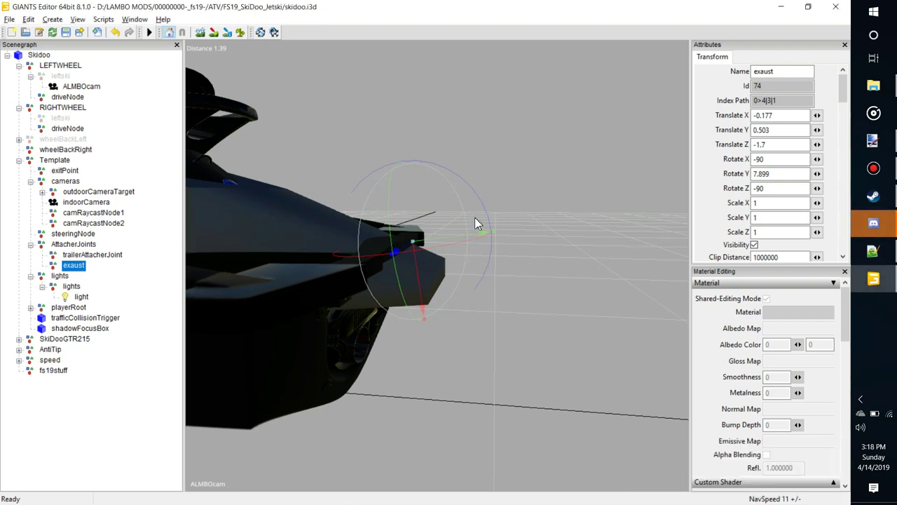
- Switch to Discord, reply "try just the map first" in the open chat and return to GIANTS Editor
left_click(874, 226)
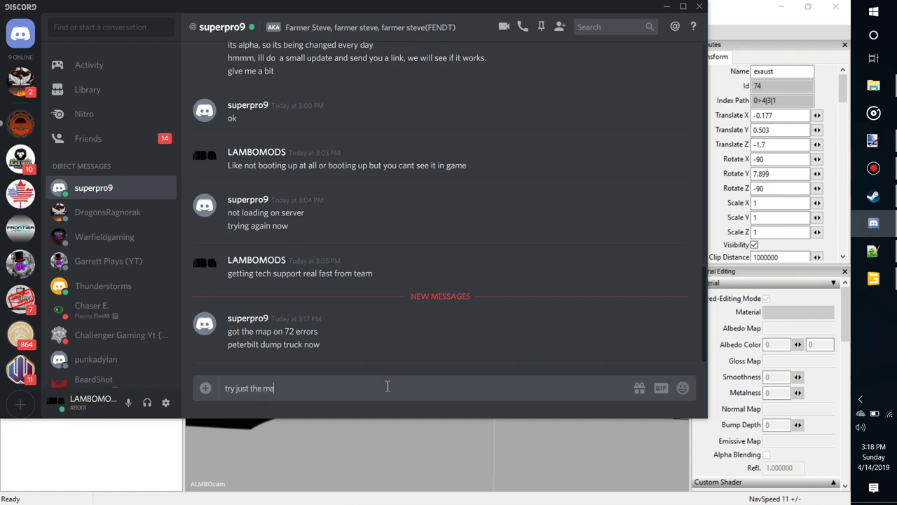
type("try just the map first")
key("Return")
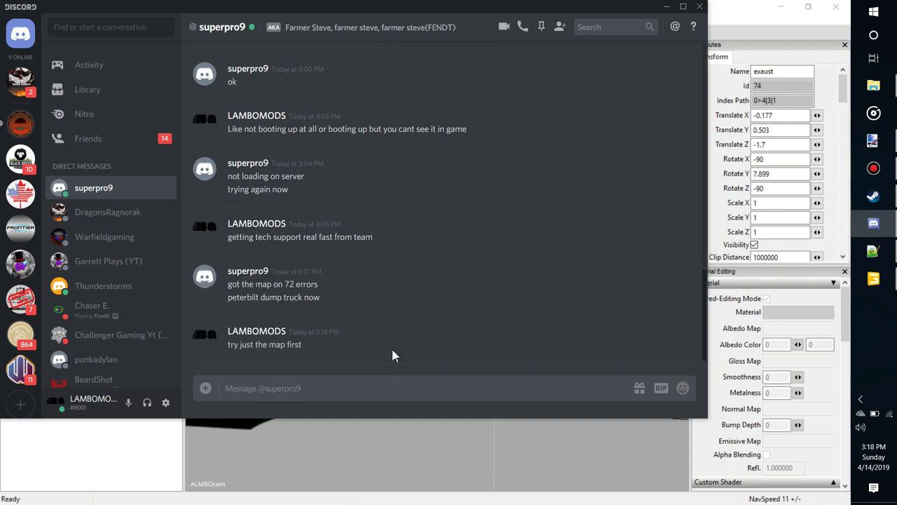
left_click(666, 7)
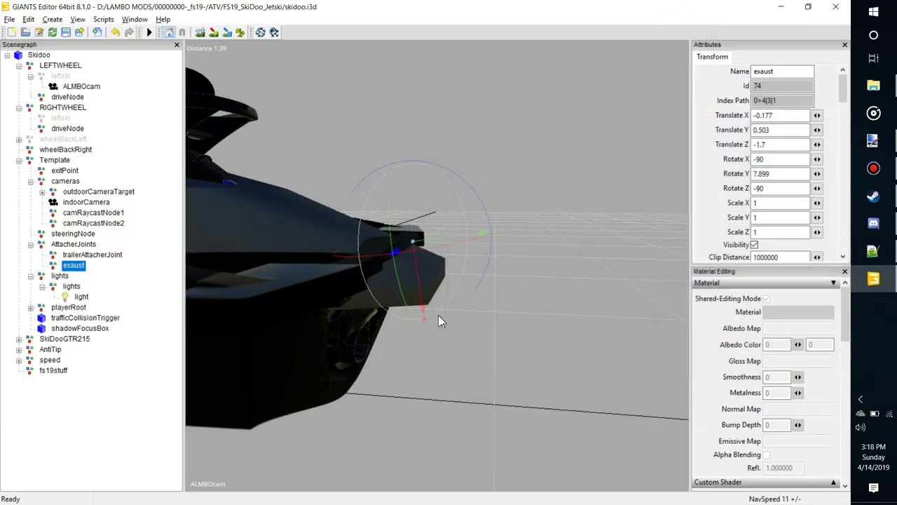
- Set the exaust node's Rotate Y to 0
left_click_drag(452, 292, 509, 244, "alt")
scroll(454, 244, "up", 3)
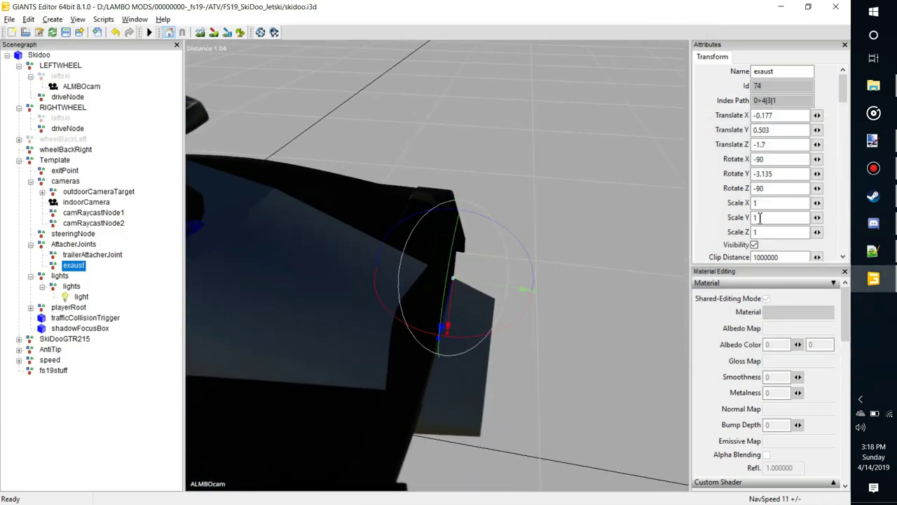
double_click(780, 174)
type("0")
scroll(492, 271, "up", 3)
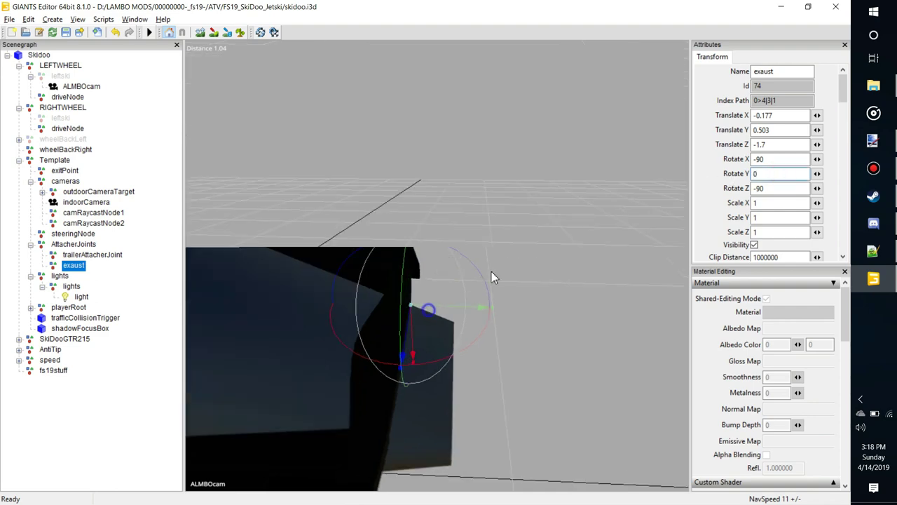
- Move the exaust node onto the jet nozzle at the stern, to about X -0.013, Y 0.173 and Z -1.497
left_click_drag(495, 308, 386, 287, "alt")
scroll(375, 237, "down", 4)
scroll(362, 241, "up", 4)
middle_click_drag(363, 241, 397, 284, "alt")
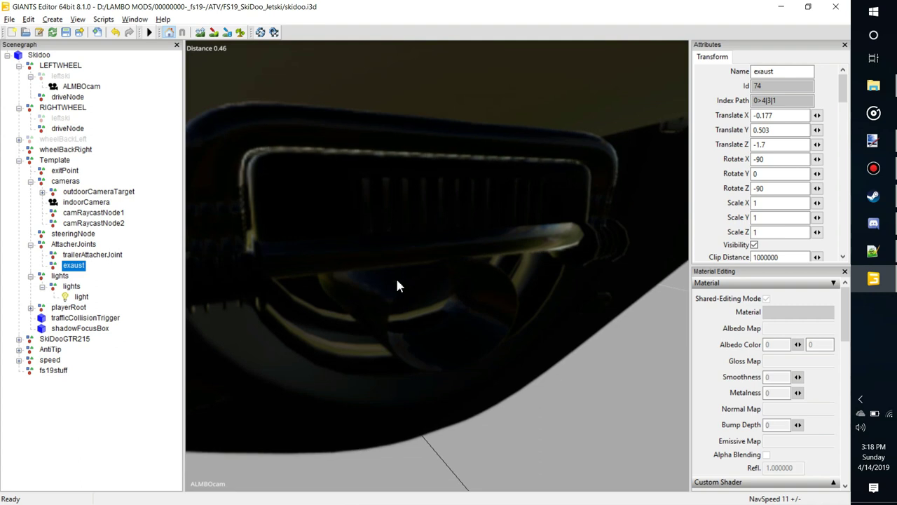
key("ctrl+b")
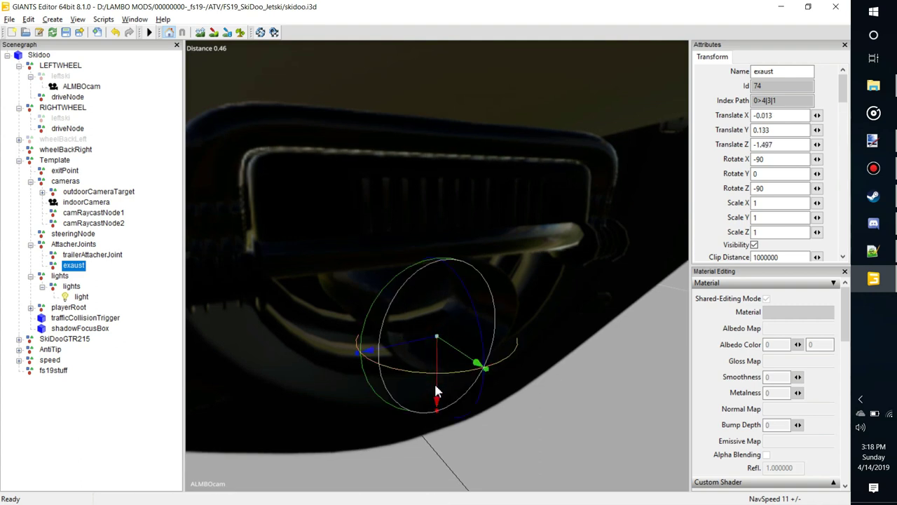
left_click_drag(433, 390, 436, 349)
middle_click_drag(454, 346, 459, 269)
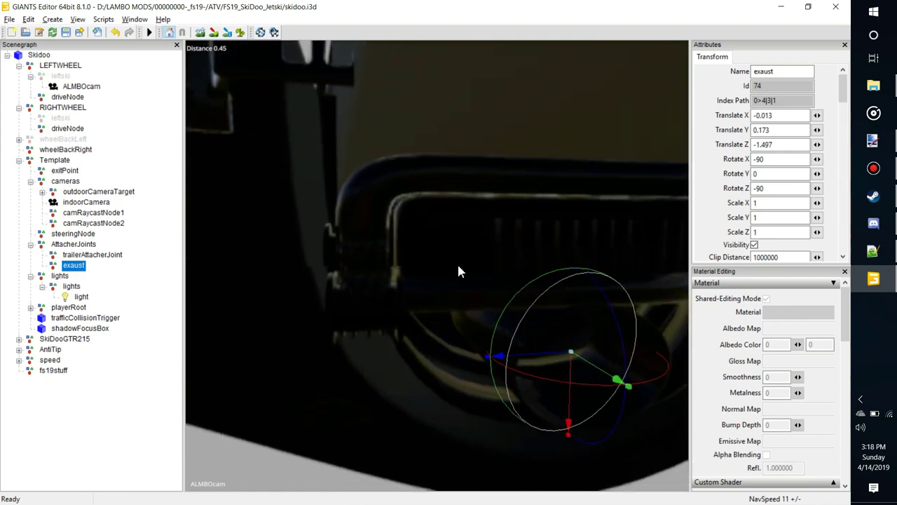
- Set the exaust node's Translate X to 0 and check its centring from behind the jet ski
left_click_drag(791, 115, 741, 121)
type("0")
scroll(361, 296, "down", 5)
left_click_drag(361, 295, 309, 291, "alt")
scroll(366, 293, "up", 3)
left_click_drag(365, 293, 429, 295, "alt")
middle_click_drag(430, 299, 468, 292)
scroll(468, 293, "down", 3)
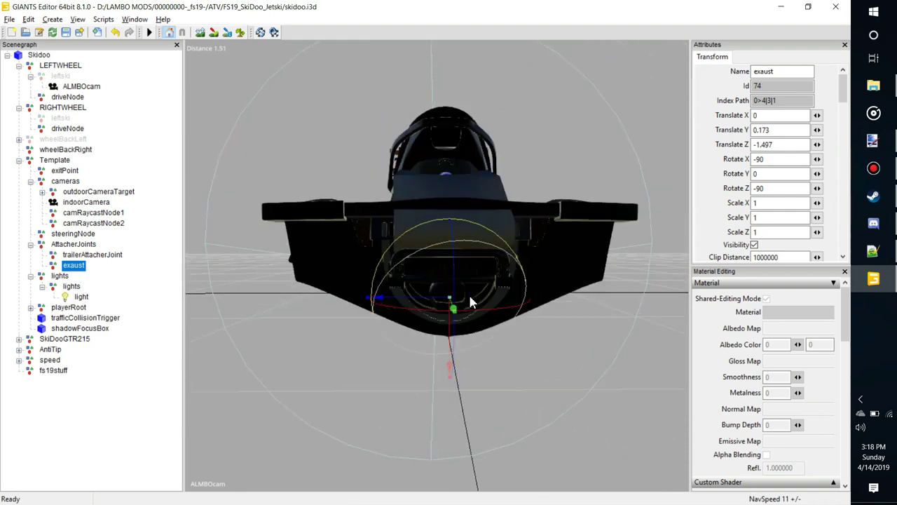
- Raise the light node under lights from ground level to about Y 0.927, above the bow
left_click(66, 277)
middle_click_drag(307, 301, 353, 271)
left_click_drag(353, 270, 561, 328, "alt")
scroll(423, 321, "down", 5)
scroll(424, 321, "up", 4)
mouse_move(424, 321)
left_mouse_down("alt")
mouse_move(449, 328)
mouse_move(422, 335)
left_mouse_up("alt")
scroll(422, 334, "down", 5)
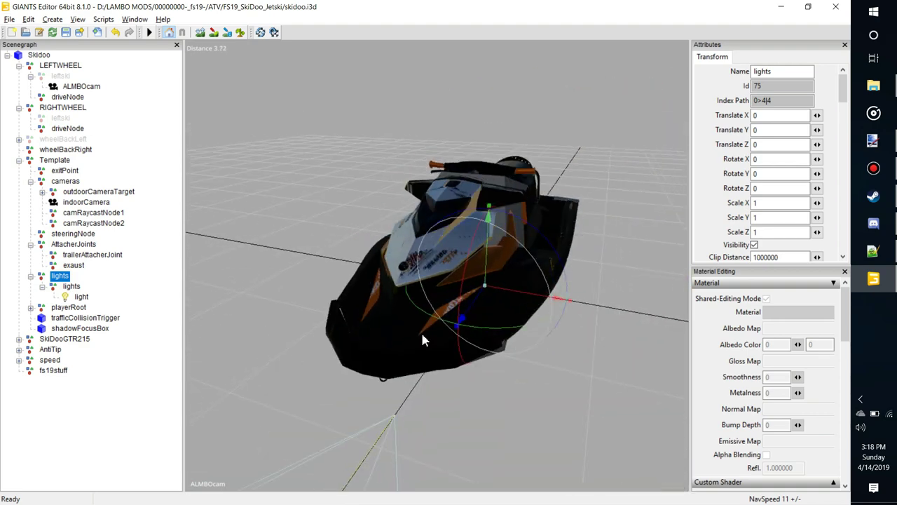
left_click(81, 298)
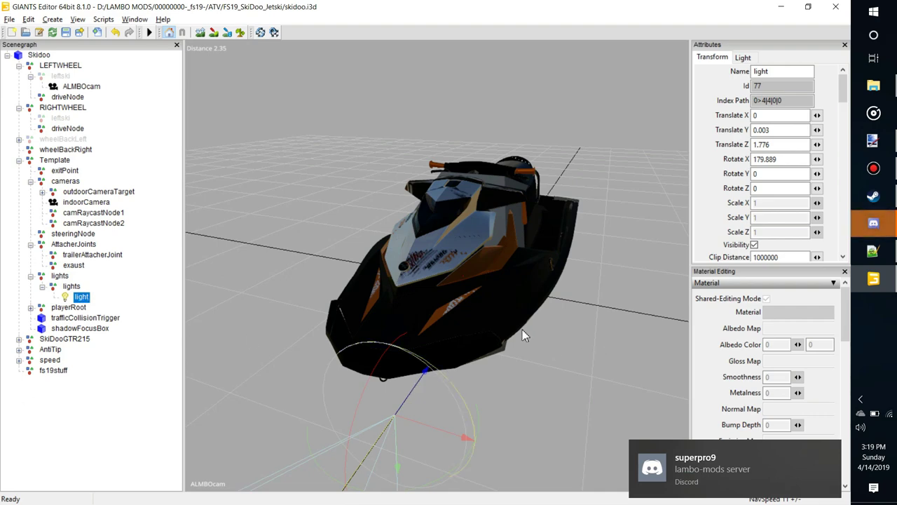
left_click_drag(558, 289, 591, 324, "alt")
middle_click_drag(590, 331, 405, 297)
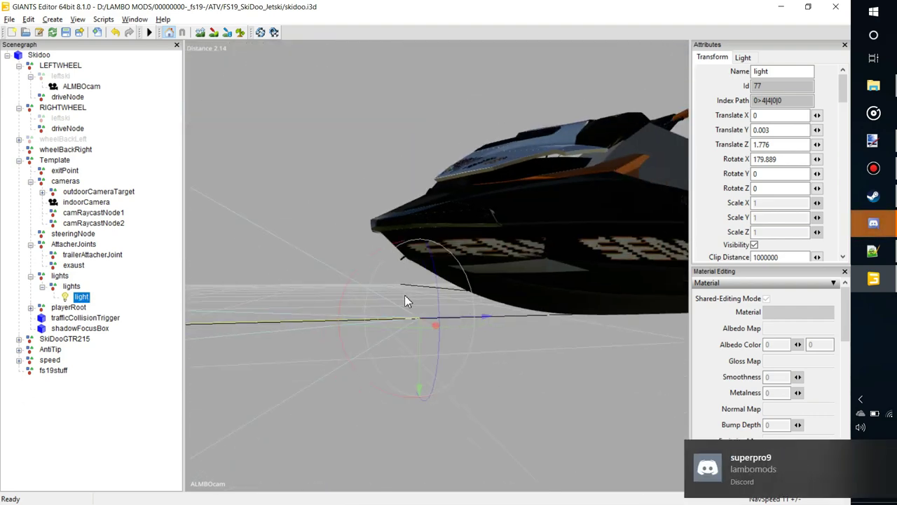
left_click_drag(417, 365, 434, 164)
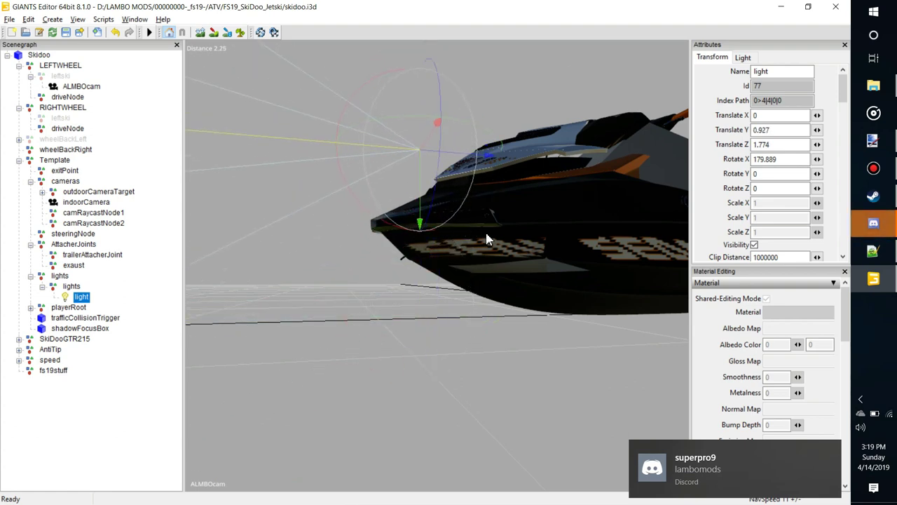
- Move the light node back towards the front cowling, to about Z 1.416
right_click_drag(499, 289, 526, 345)
scroll(526, 345, "up", 1)
scroll(525, 345, "down", 1)
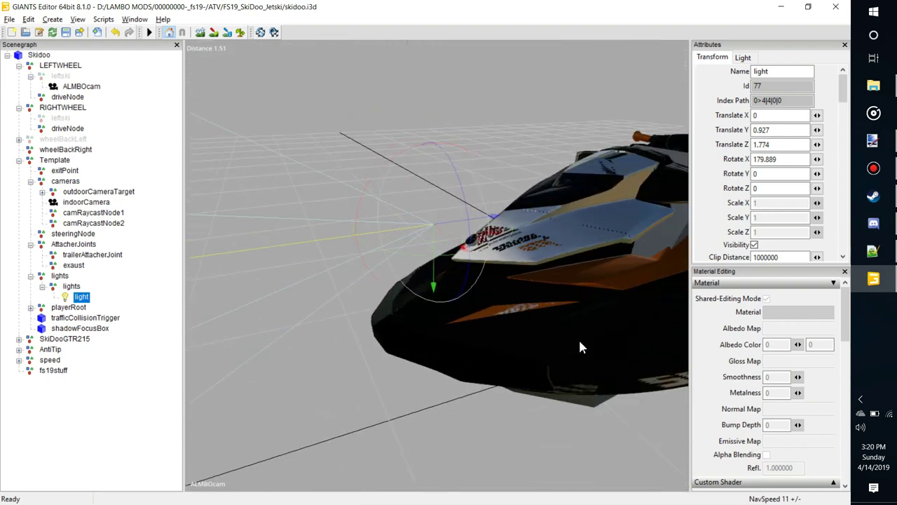
right_click_drag(471, 272, 468, 236)
scroll(501, 266, "up", 3)
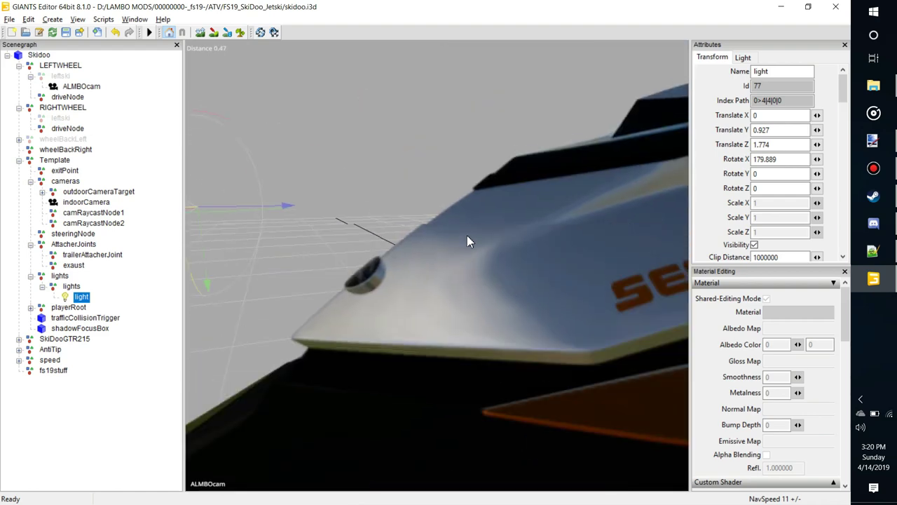
scroll(469, 242, "up", 3)
left_click_drag(359, 231, 553, 216)
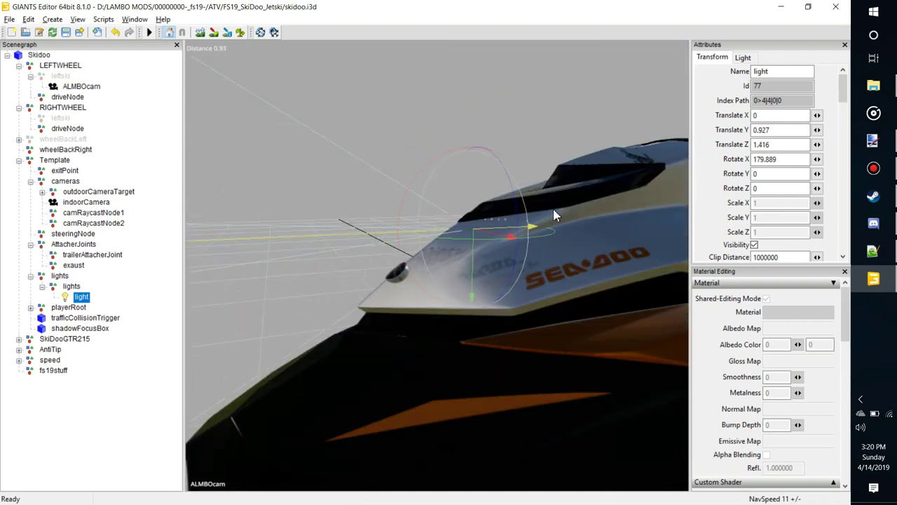
- Raise the light node to about Y 0.988, at the tip of the cowling's dark upper panel
middle_click_drag(475, 263, 498, 262, "alt")
scroll(586, 260, "down", 2)
left_click_drag(498, 262, 435, 258, "alt")
scroll(606, 244, "up", 2)
scroll(435, 259, "down", 3)
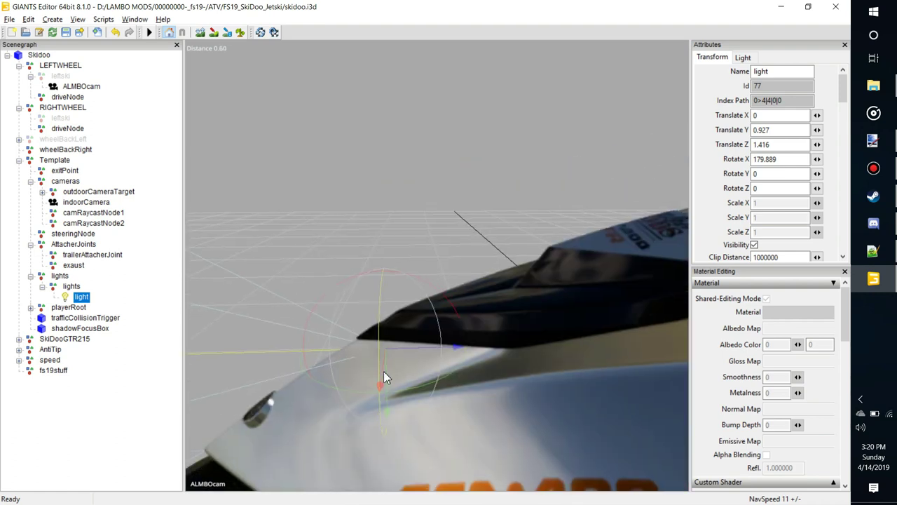
left_click_drag(389, 390, 392, 337)
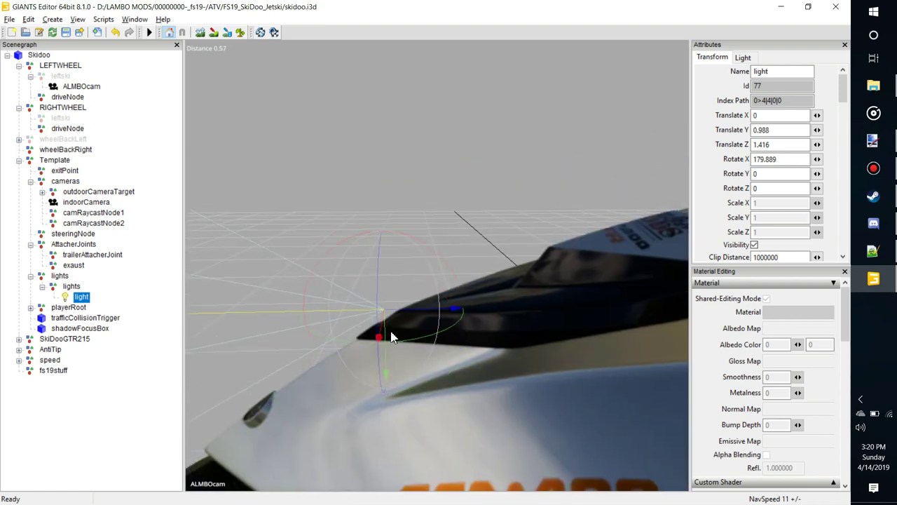
- Centre the playerRoot node across the jet ski by setting its Translate X to 0
left_click(65, 309)
scroll(334, 313, "down", 5)
left_click_drag(334, 313, 588, 290, "alt")
scroll(588, 289, "up", 2)
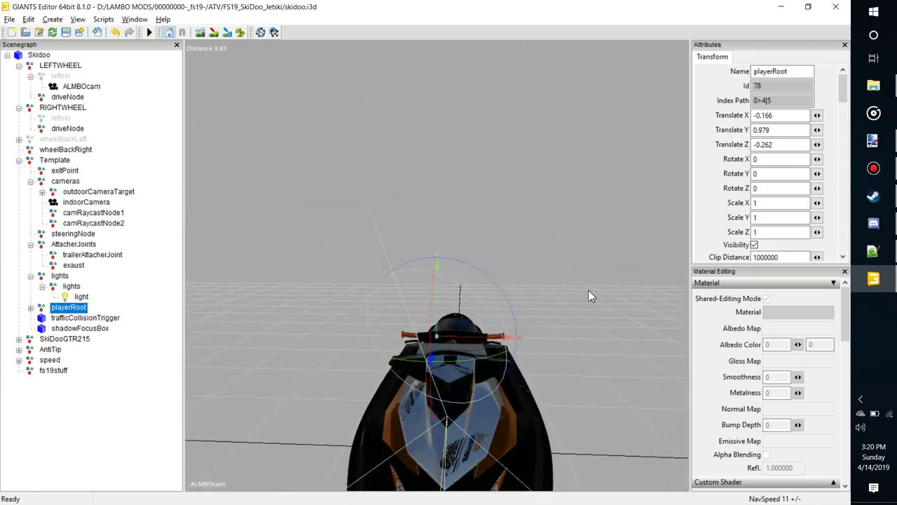
scroll(592, 301, "up", 6)
middle_click_drag(594, 314, 491, 275)
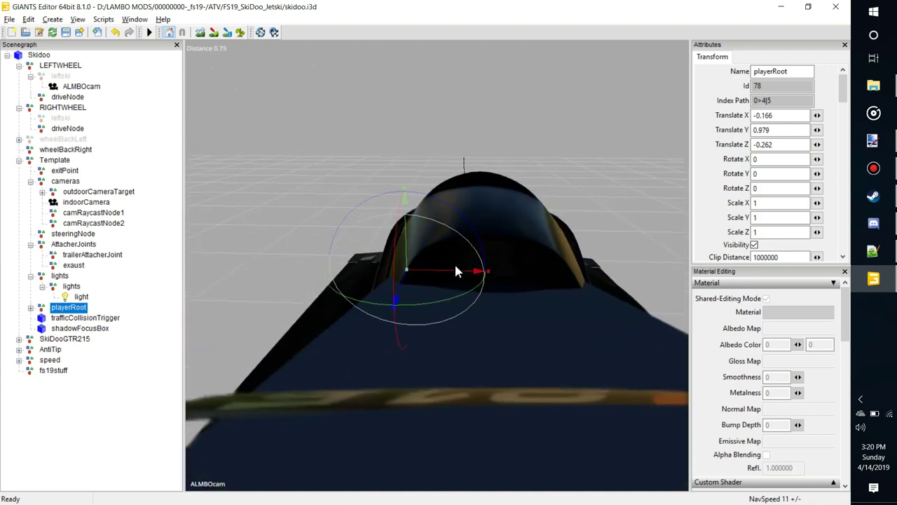
left_click_drag(457, 273, 556, 279)
scroll(532, 252, "down", 3)
left_click_drag(780, 115, 708, 113)
type("0")
left_click_drag(459, 253, 429, 261, "alt")
middle_click_drag(429, 262, 382, 252)
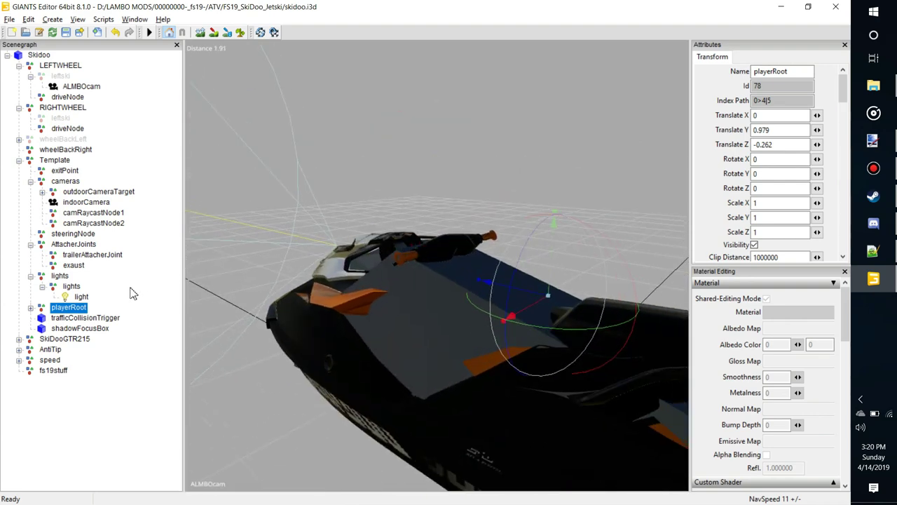
- Expand playerRoot and place player_leftFoot in the left footwell, at about X 0.6, Y -0.359 and Z 0.446
left_click(31, 307)
left_click(73, 319)
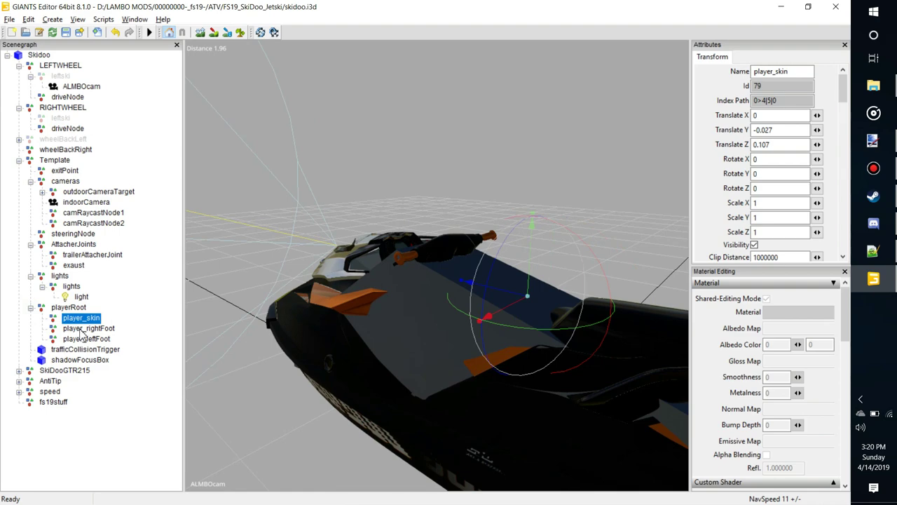
left_click(88, 328)
left_click(94, 341)
left_click_drag(364, 353, 399, 265, "alt")
scroll(318, 423, "up", 5)
middle_click_drag(400, 270, 324, 382)
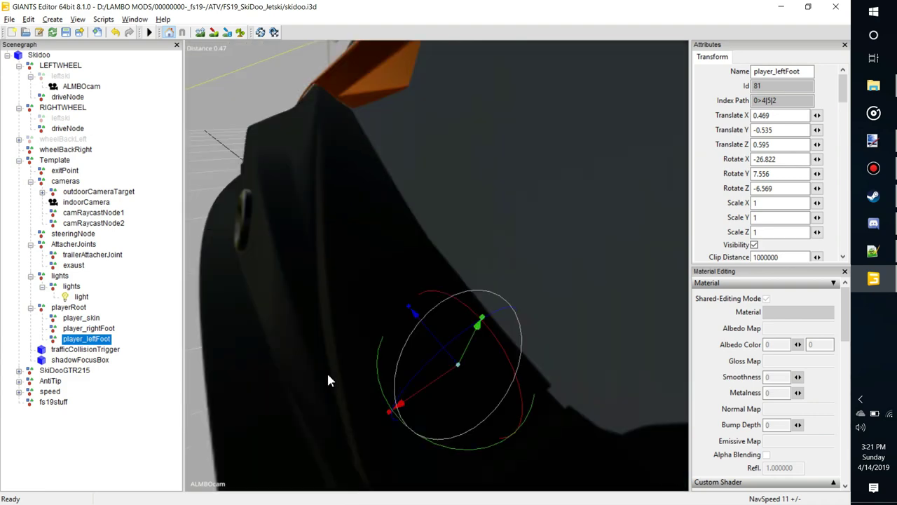
left_click(427, 326)
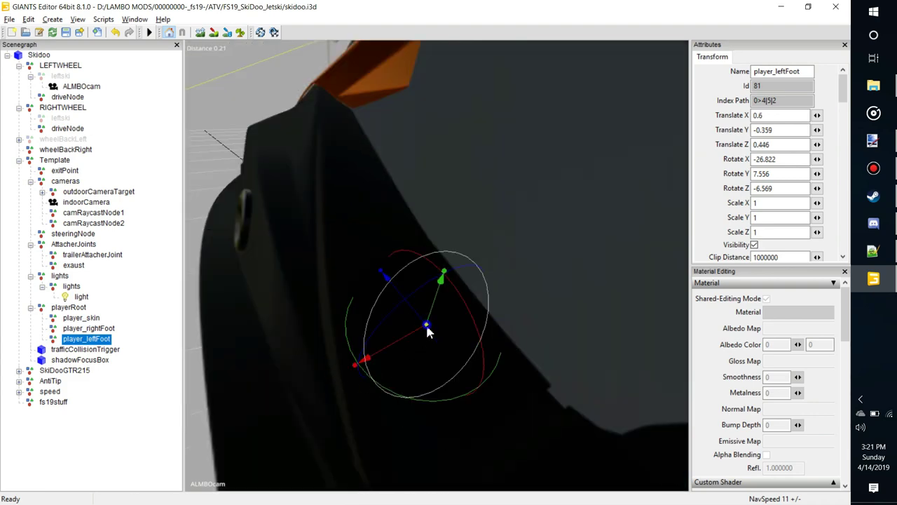
- Place player_rightFoot in the right footwell, at about X -0.379, Y 0.147 and Z -0.026
right_click_drag(427, 326, 246, 329, "alt")
left_click(87, 330)
left_click_drag(477, 342, 380, 356, "alt")
scroll(560, 301, "up", 3)
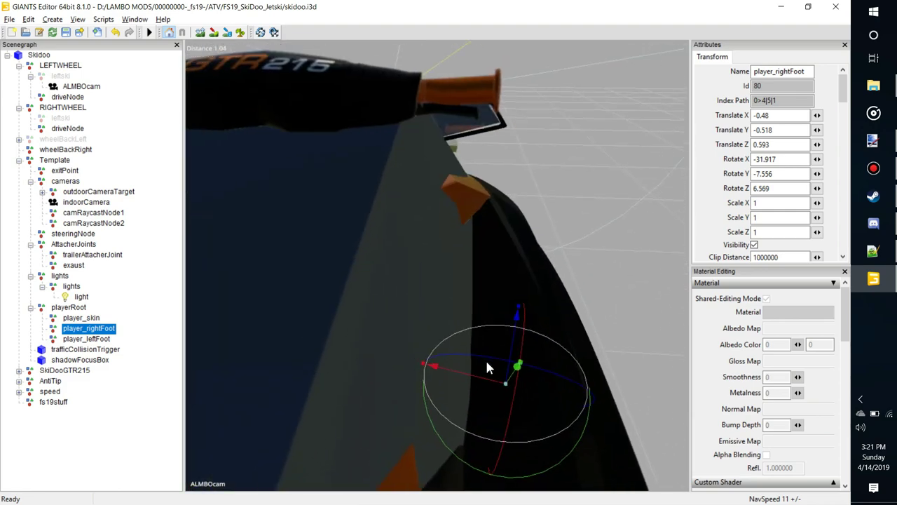
left_click(497, 362)
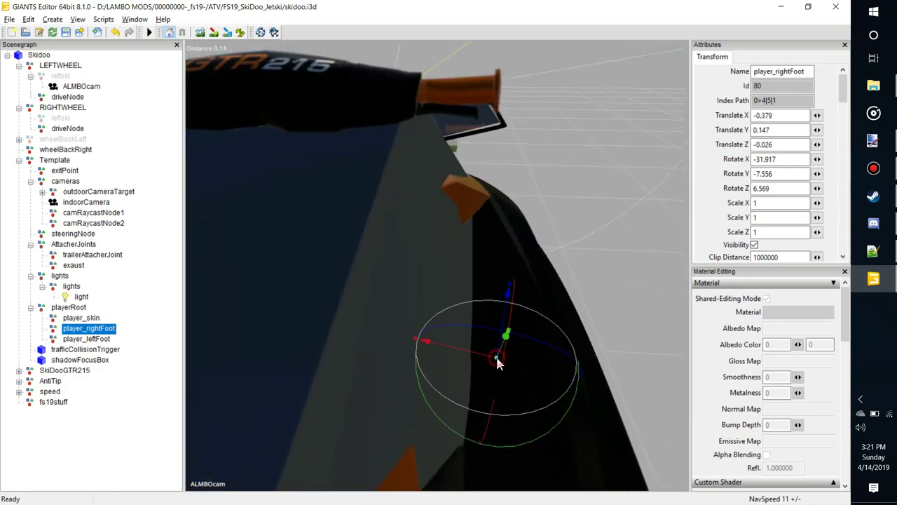
- Inspect the extents of trafficCollisionTrigger and shadowFocusBox around the jet ski
left_click(94, 351)
scroll(562, 291, "down", 5)
left_click_drag(564, 292, 762, 294, "alt")
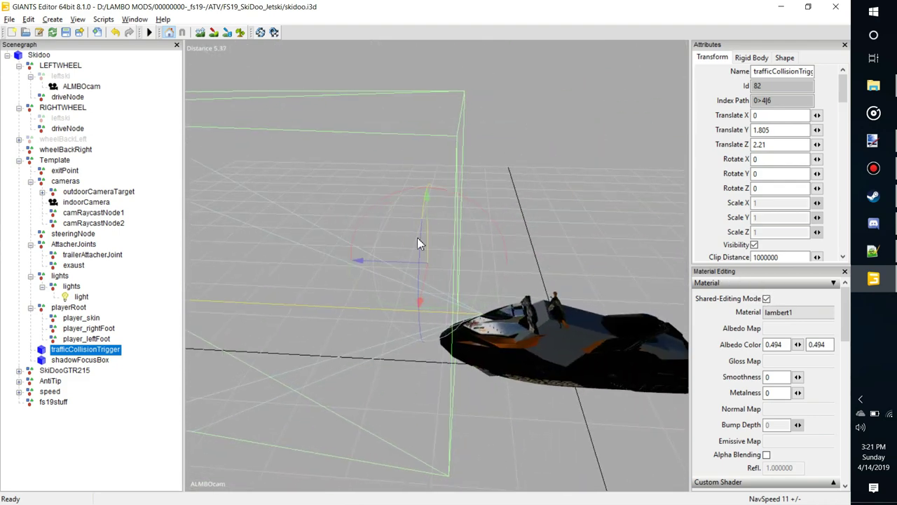
left_click(97, 361)
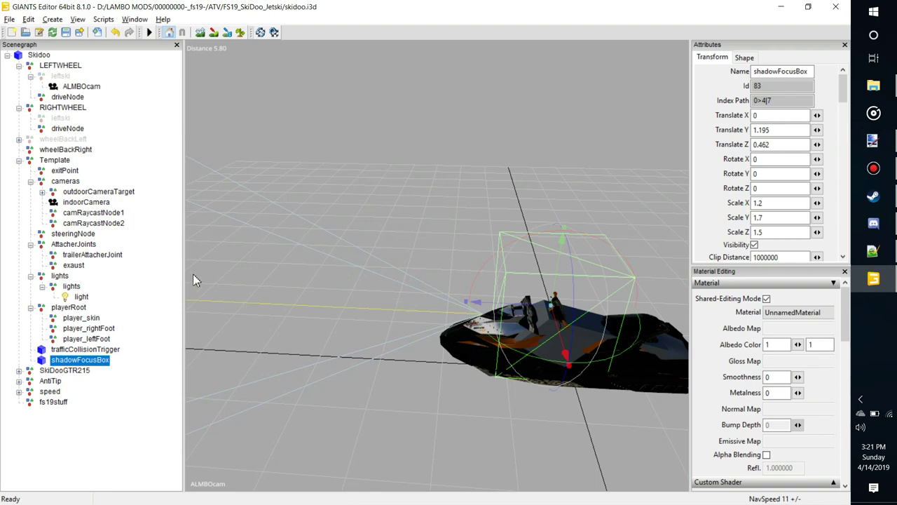
- Expand the SkiDooGTR215 group and examine its parts, including GTI_215_bottom, mirrors, GTI_215_wheel and GTI_215_front
left_click(32, 371)
left_click(19, 370)
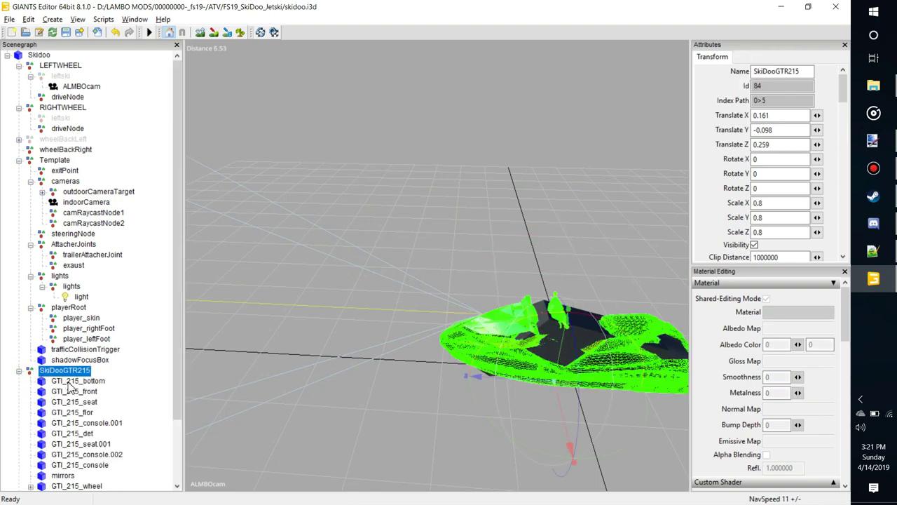
left_click(69, 381)
scroll(80, 384, "down", 2)
left_click(74, 424)
left_click(64, 434)
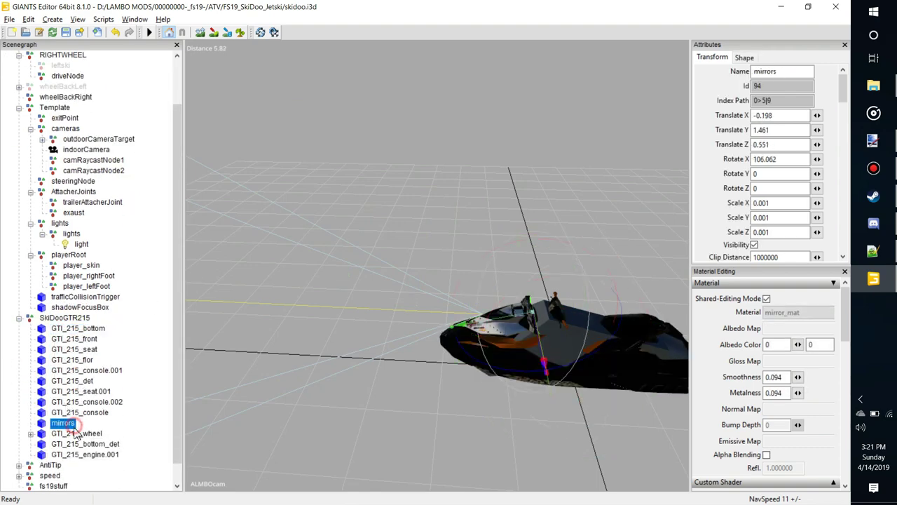
right_click_drag(412, 265, 444, 238)
key("w")
middle_click_drag(445, 243, 516, 258)
scroll(516, 258, "up", 5)
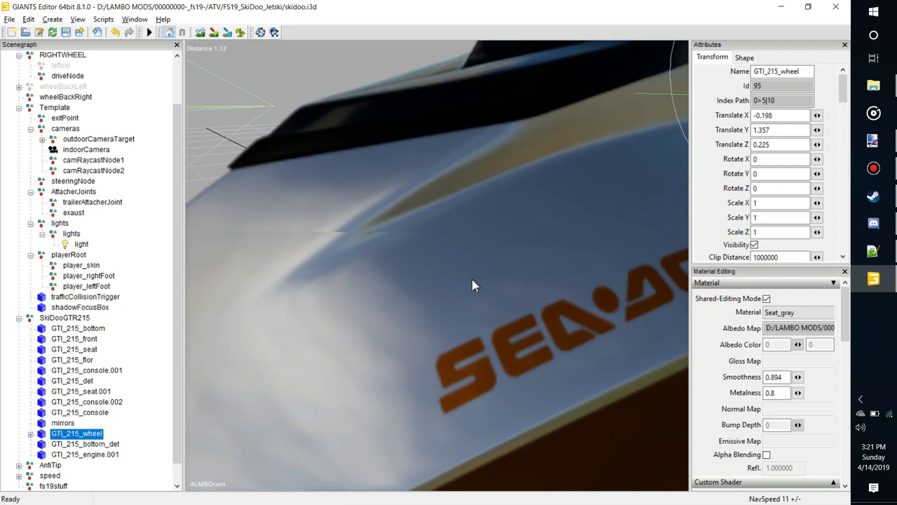
left_click(440, 336)
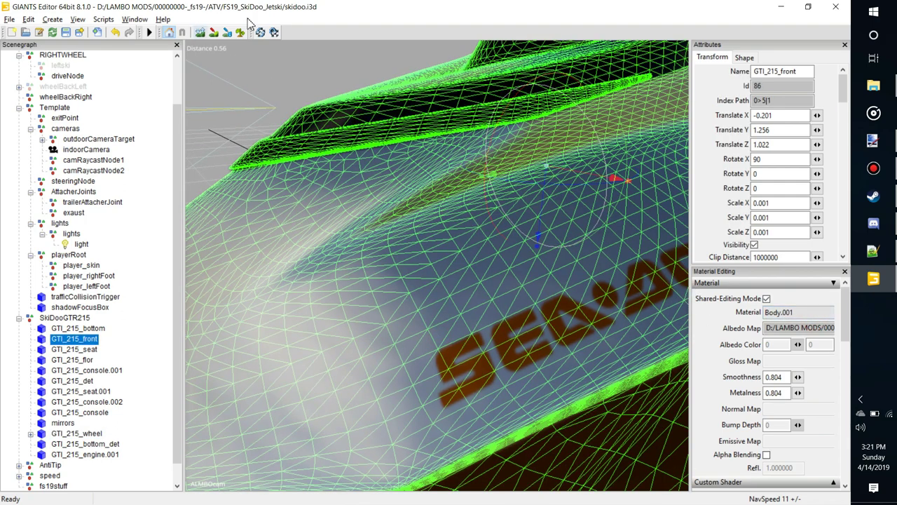
scroll(541, 232, "down", 6)
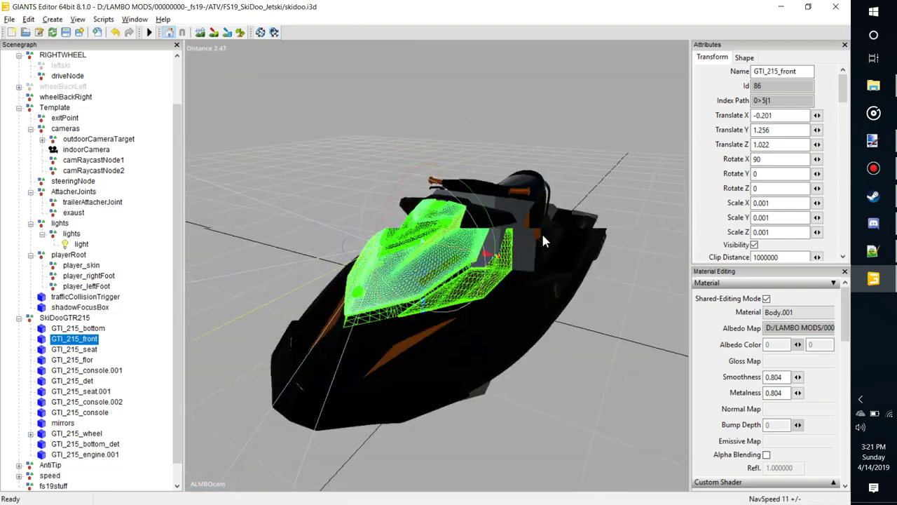
- Clear the selection and examine the jet ski's hull and cowling decals from several sides
left_click(612, 359)
scroll(613, 360, "down", 2)
left_click_drag(613, 360, 503, 312, "alt")
scroll(596, 358, "up", 5)
scroll(597, 358, "down", 4)
scroll(447, 320, "up", 4)
scroll(470, 329, "down", 4)
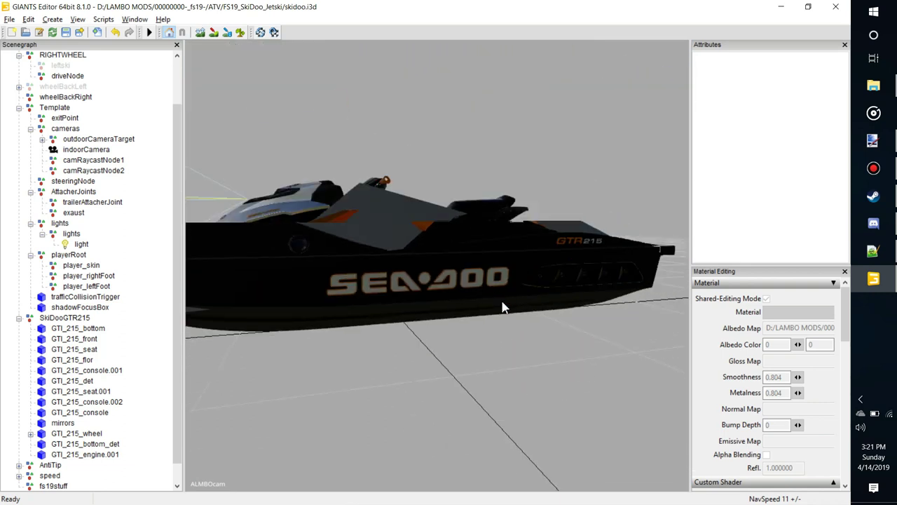
mouse_move(499, 283)
left_mouse_down("alt")
mouse_move(437, 242)
mouse_move(506, 287)
left_mouse_up("alt")
scroll(437, 242, "up", 3)
scroll(503, 288, "up", 1)
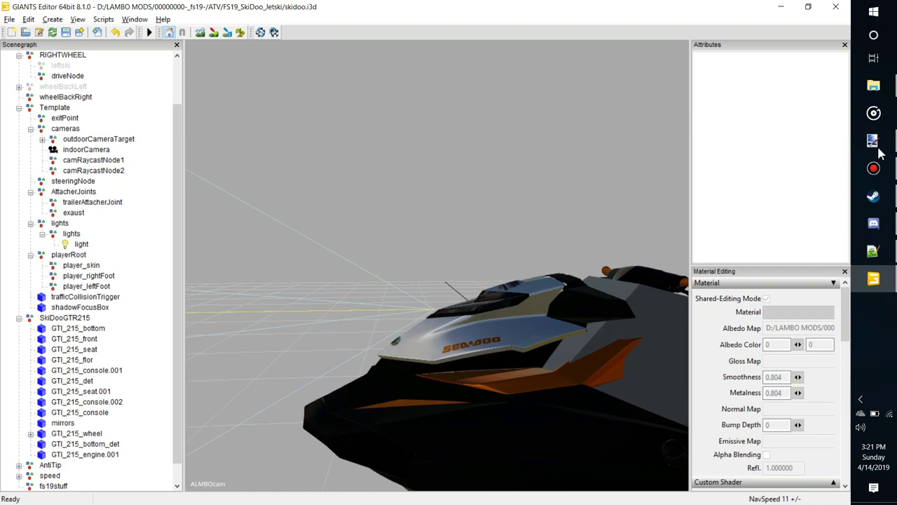
- View the GTR-215dd.dds texture in paint.net, then return to GIANTS Editor and inspect the cowling's decals
left_click(873, 141)
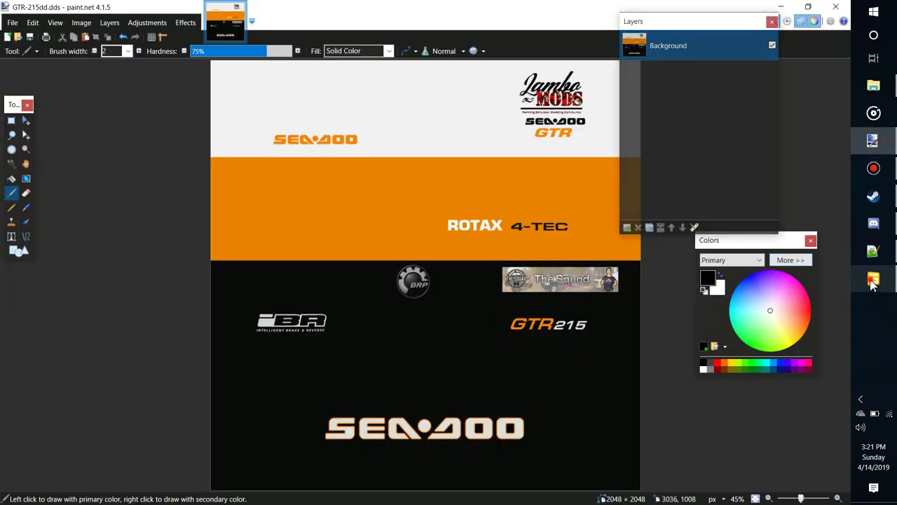
left_click(873, 279)
left_click_drag(532, 256, 534, 186, "alt")
scroll(536, 260, "up", 5)
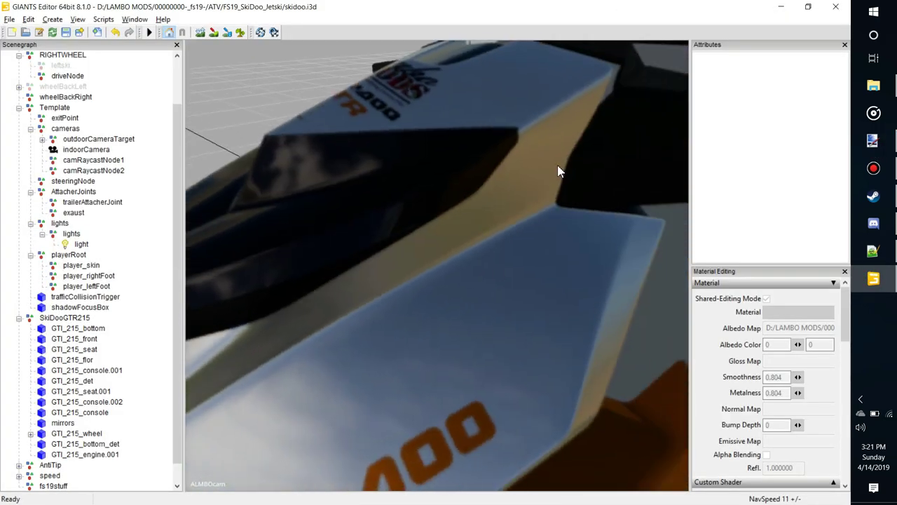
left_click(261, 35)
scroll(370, 129, "down", 6)
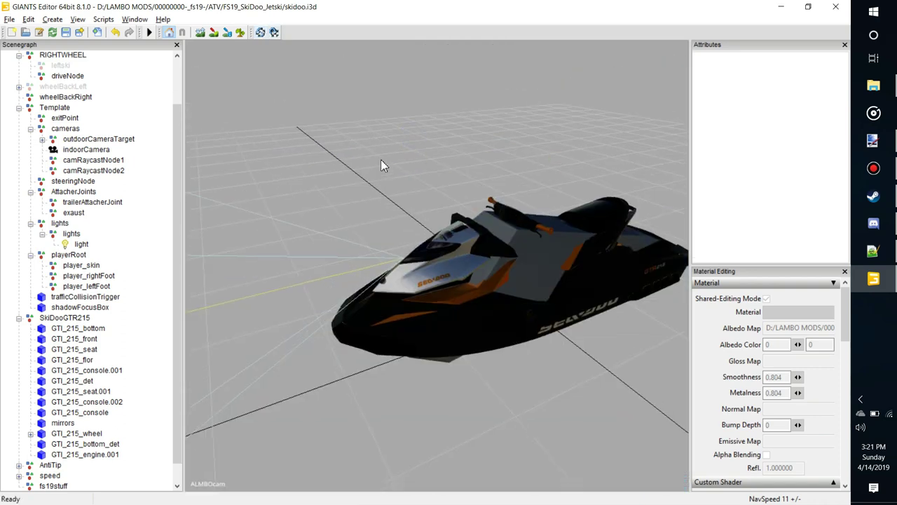
- Copy the light node's index path and switch to skidoo.xml in Notepad++
left_click_drag(376, 156, 542, 293, "alt")
left_click_drag(531, 346, 493, 253, "alt")
scroll(570, 324, "up", 5)
scroll(513, 282, "down", 5)
middle_click_drag(515, 289, 389, 295)
left_click(81, 244)
left_click_drag(785, 100, 723, 107)
key("ctrl+c")
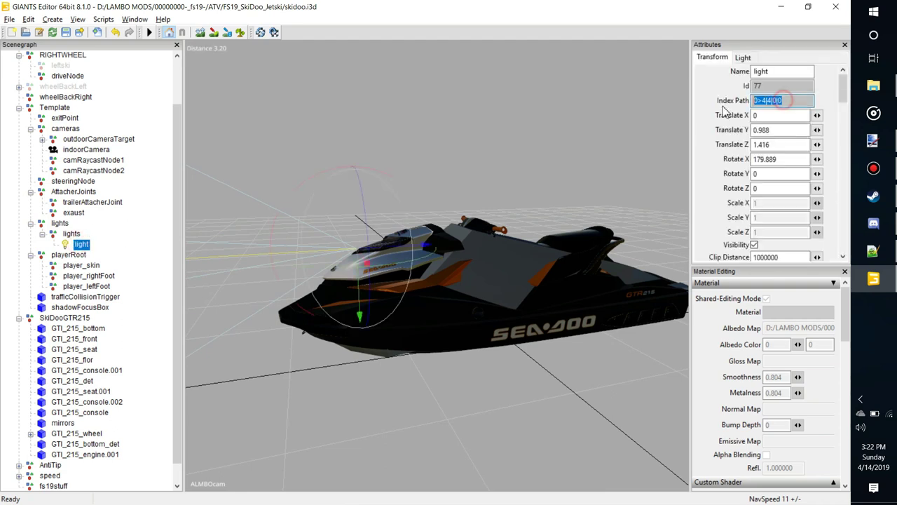
left_click(873, 251)
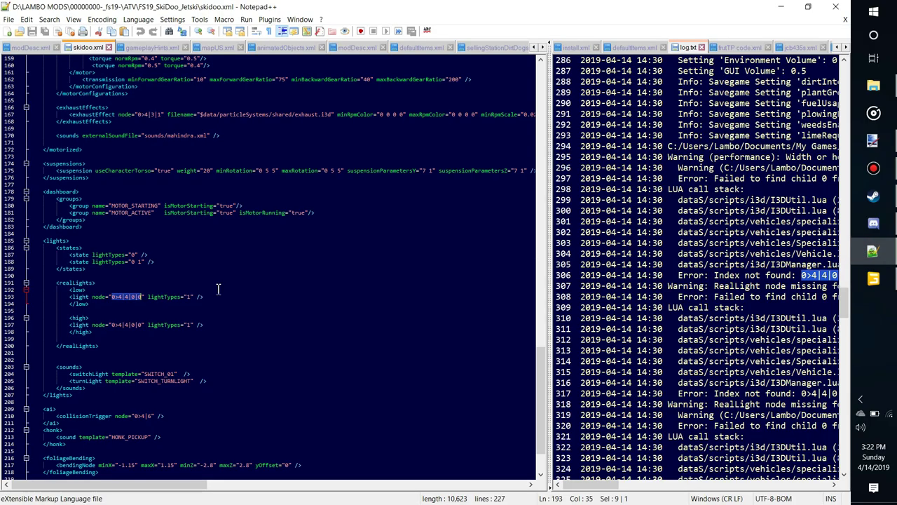
- Replace the node values of the low and high real lights with the copied index path 0>4|4|0|0
left_click_drag(112, 296, 143, 297)
key("ctrl+v")
left_click_drag(111, 324, 143, 326)
key("ctrl+v")
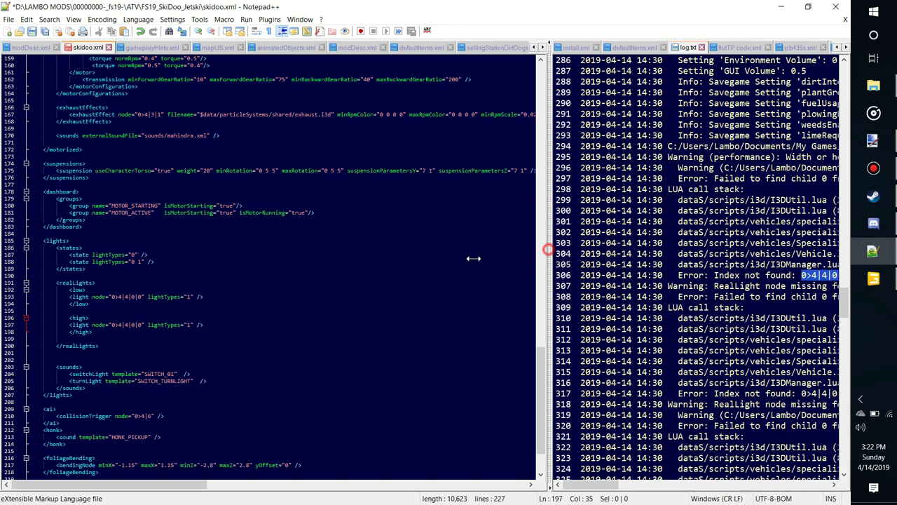
- Widen the log view and compare the light node's index path in GIANTS Editor with skidoo.xml and the log's RealLight errors
left_click_drag(548, 250, 405, 269)
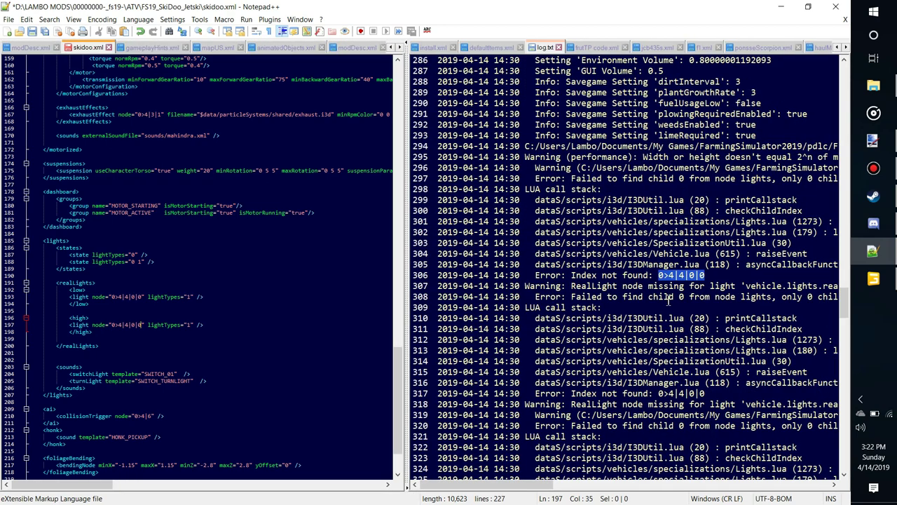
left_click(669, 297)
left_click(878, 253)
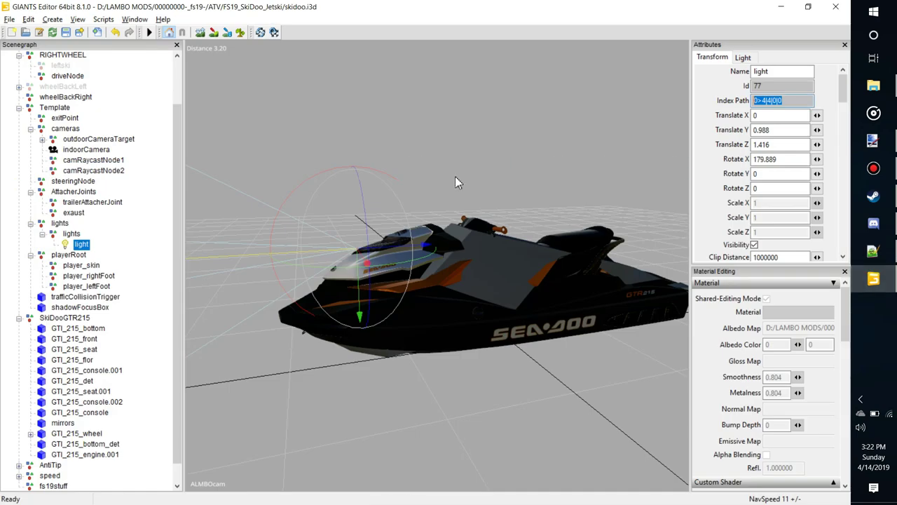
left_click_drag(798, 99, 713, 108)
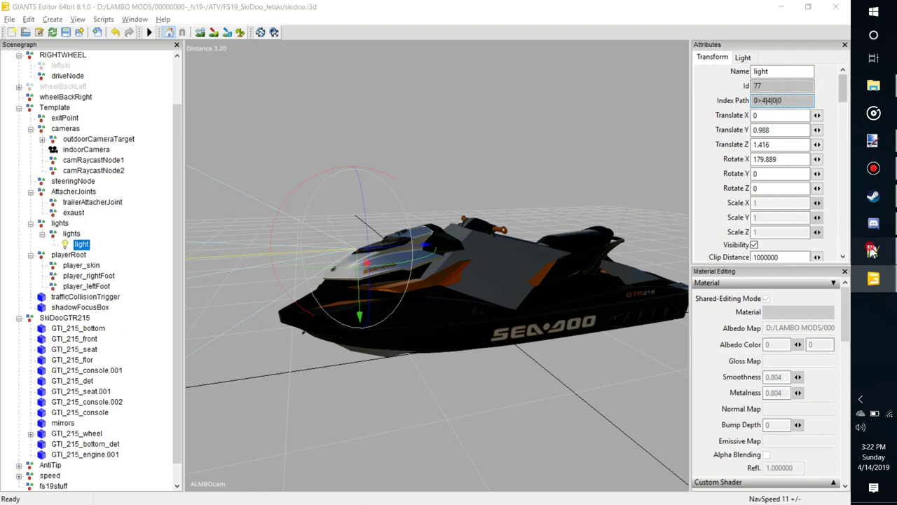
left_click(872, 251)
left_click_drag(110, 296, 145, 298)
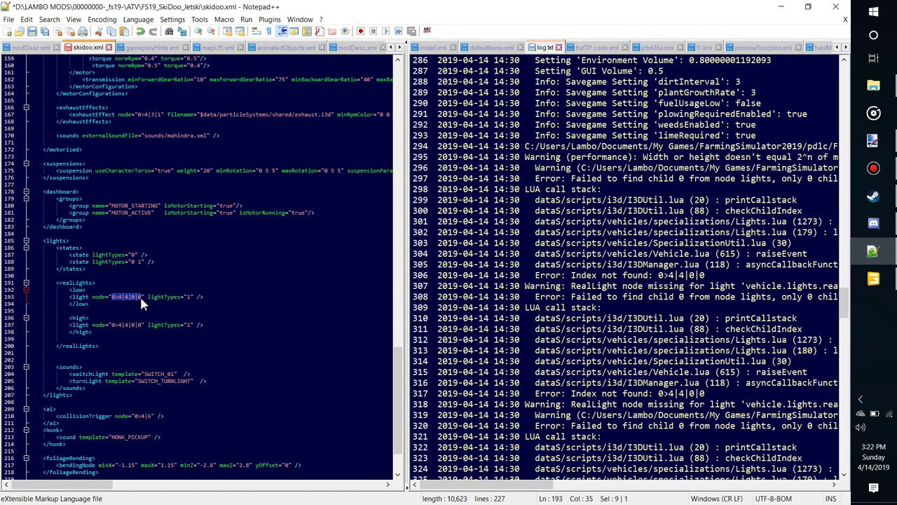
left_click(227, 296)
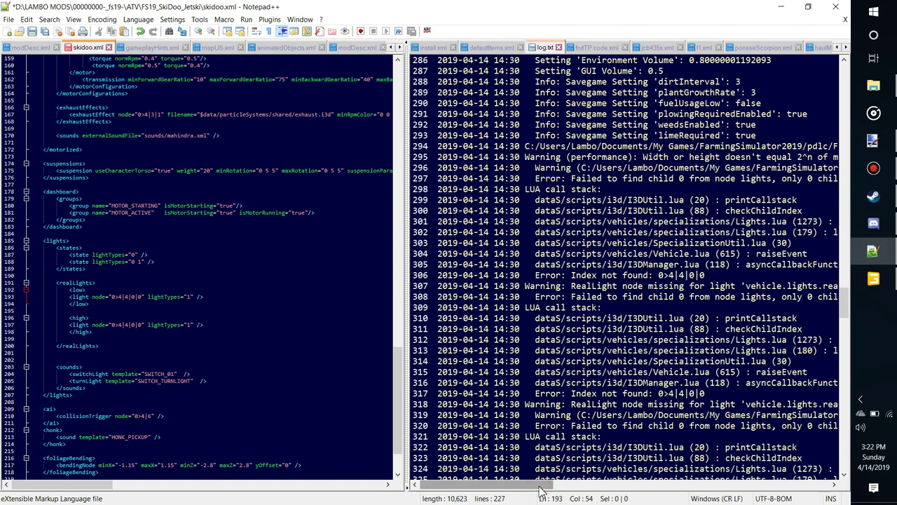
left_click_drag(544, 489, 569, 488)
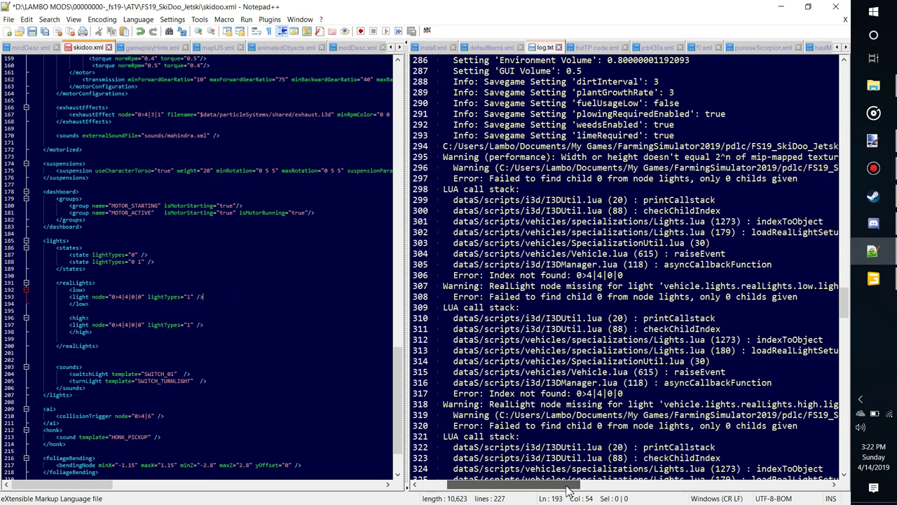
left_click_drag(569, 489, 601, 493)
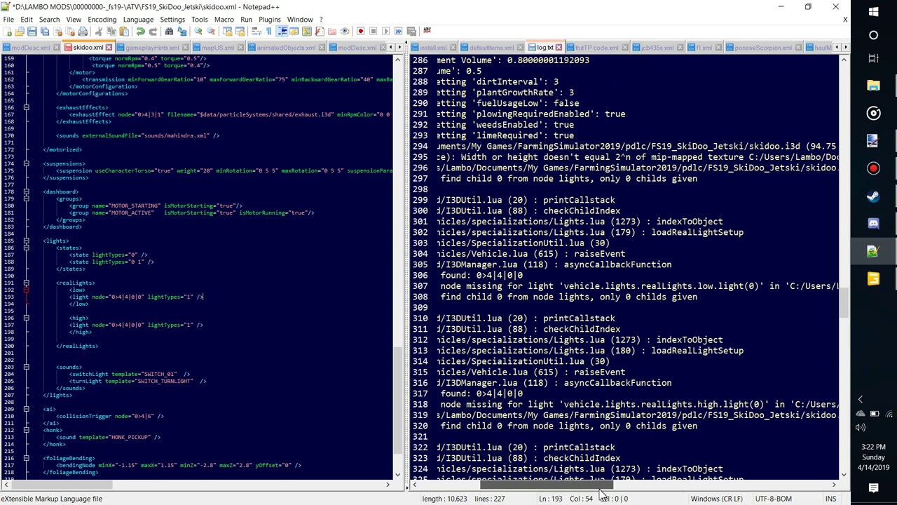
- Set lightTypes to 0 for both the low and high real lights and check them against the light state entries
left_click(190, 297)
key("BackSpace")
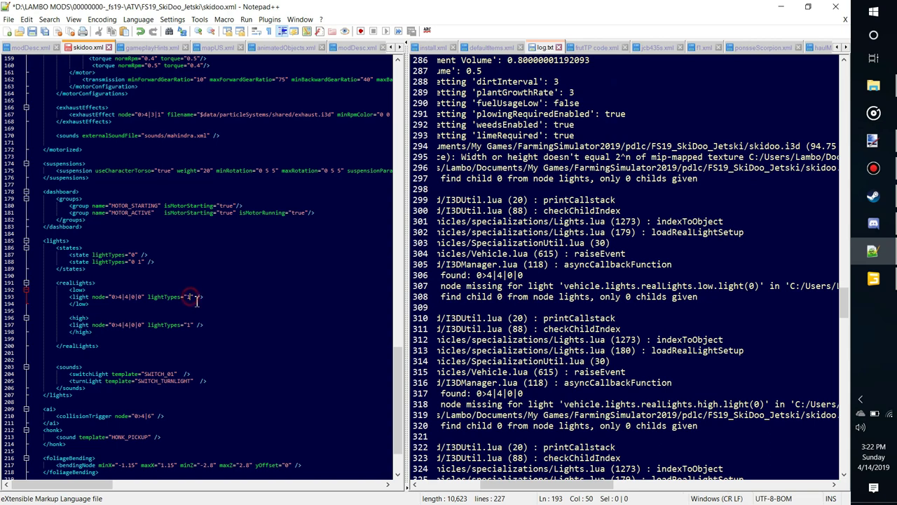
type("0")
double_click(190, 325)
type("0")
left_click_drag(176, 261, 75, 254)
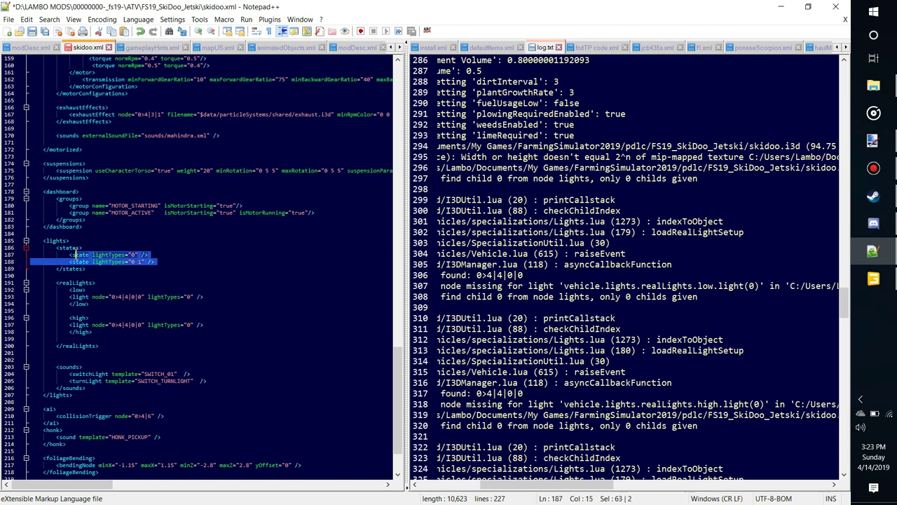
left_click(92, 261)
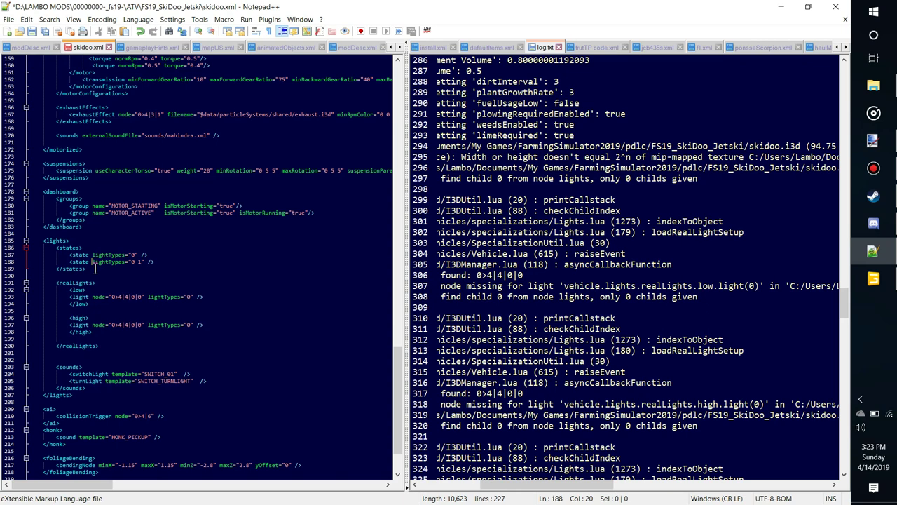